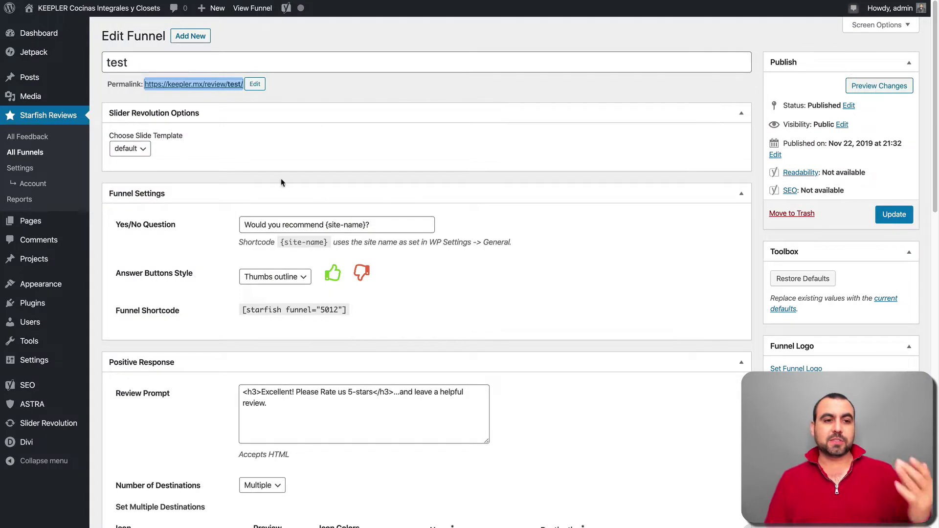
# Open the settings of the Starfish Reviews (Premium) plugin from the installed plugins and go to its Funnel Slug
pyautogui.click(33, 305)
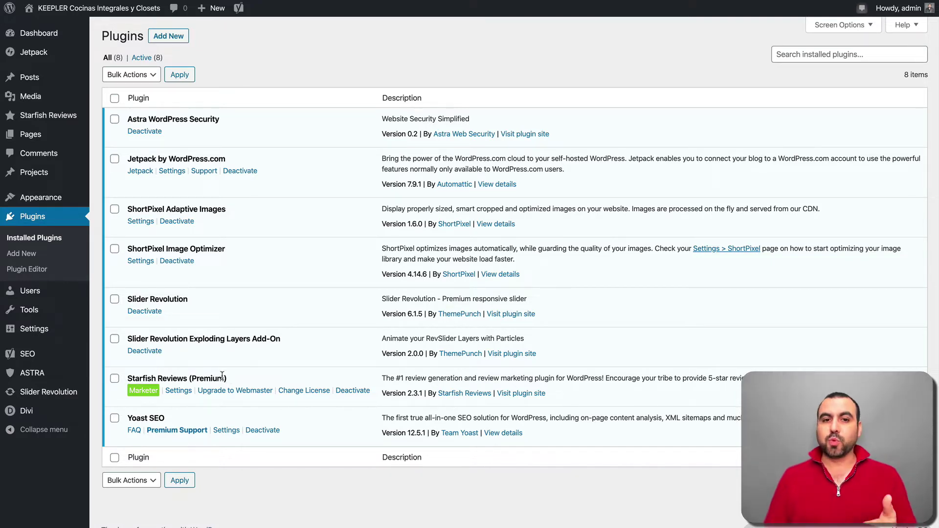
pyautogui.click(179, 391)
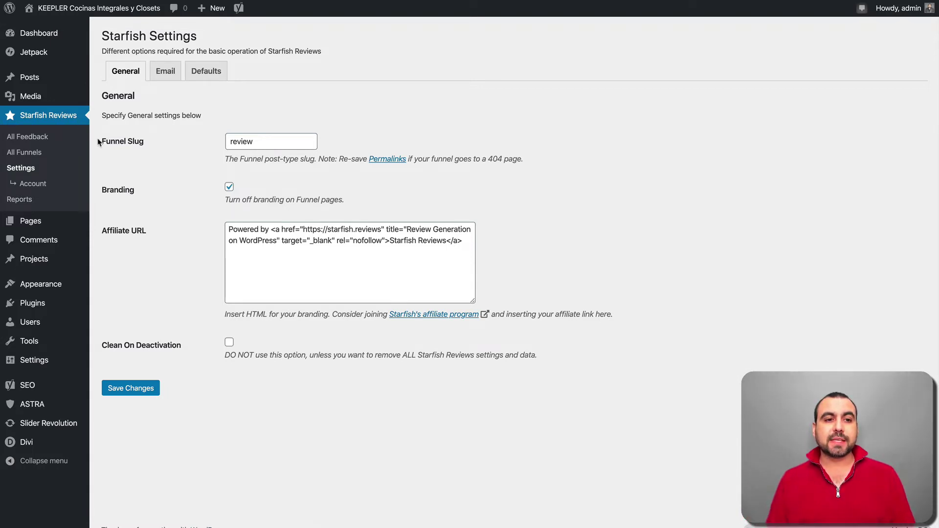
pyautogui.click(260, 139)
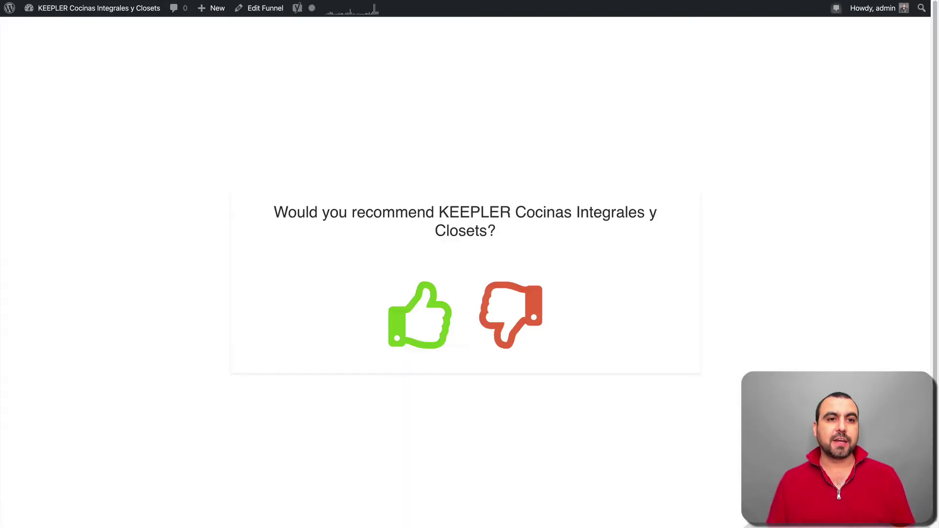
# Examine the domain and the slug part of the test funnel's public page address
pyautogui.moveTo(121, 5)
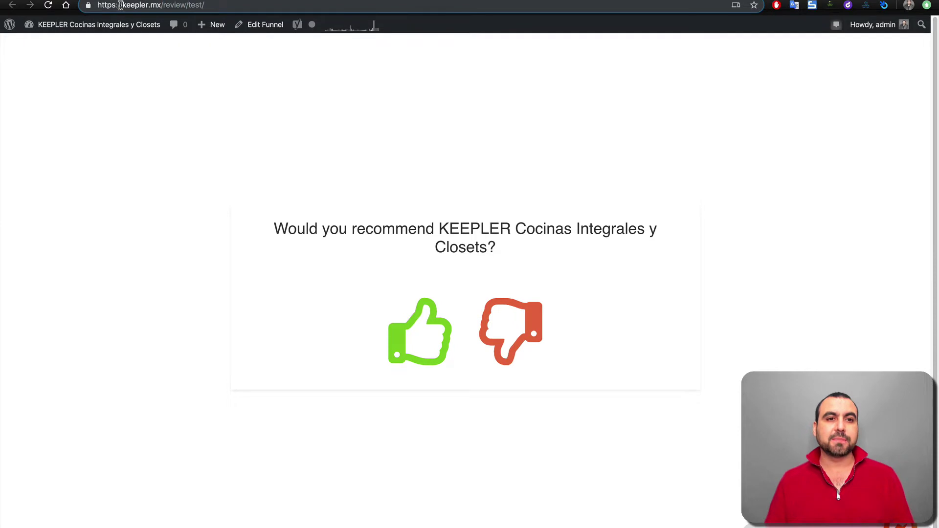
pyautogui.moveTo(121, 5); pyautogui.dragTo(165, 6)
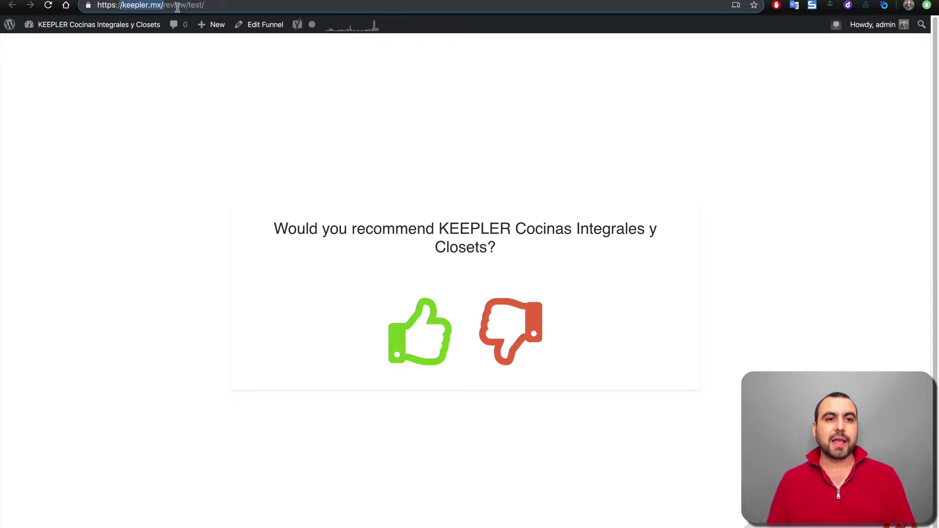
pyautogui.click(164, 5)
pyautogui.moveTo(164, 5); pyautogui.dragTo(189, 7)
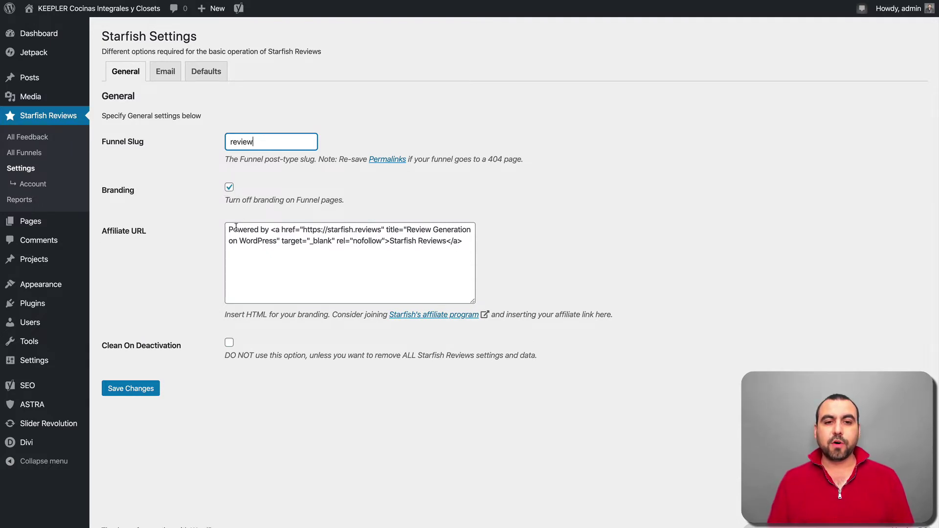
# Review the Affiliate URL branding text and the From Email value in the Starfish email settings
pyautogui.moveTo(237, 227); pyautogui.dragTo(395, 301)
pyautogui.click(326, 256)
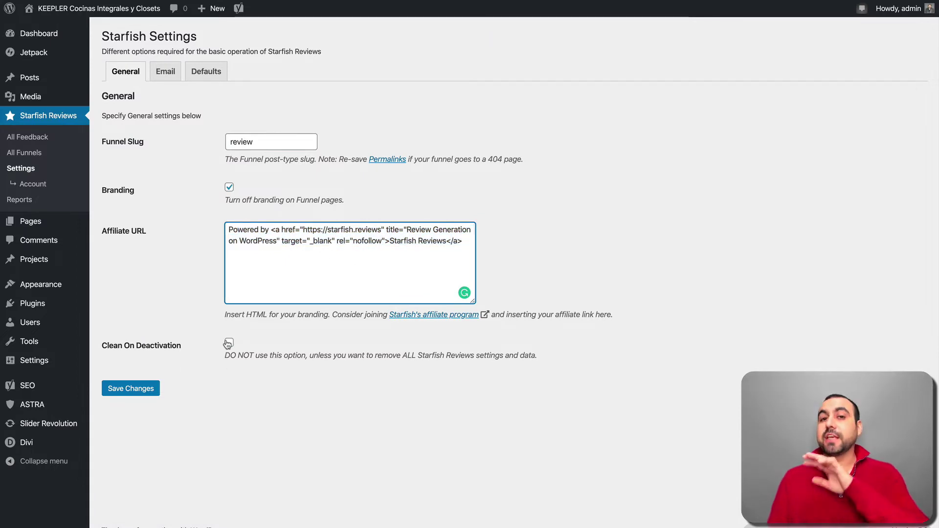
pyautogui.click(163, 71)
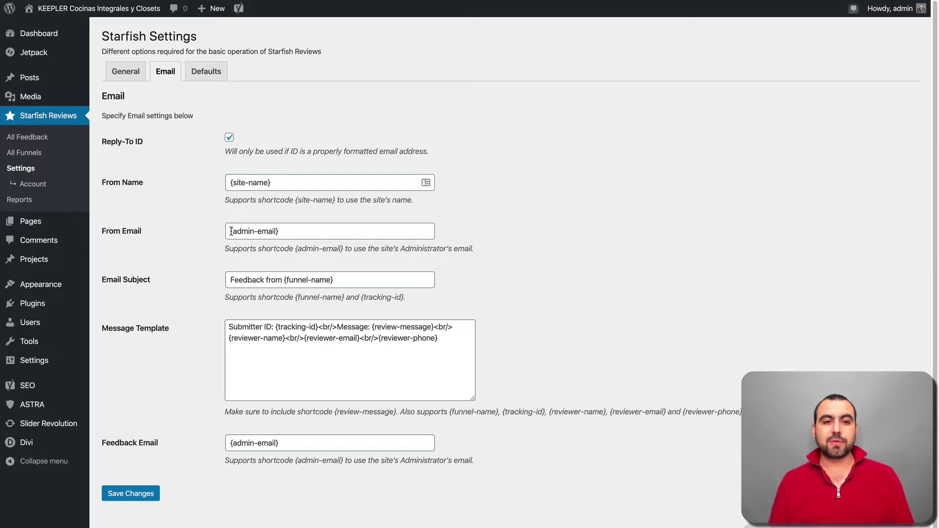
pyautogui.moveTo(231, 231); pyautogui.dragTo(294, 232)
pyautogui.click(181, 232)
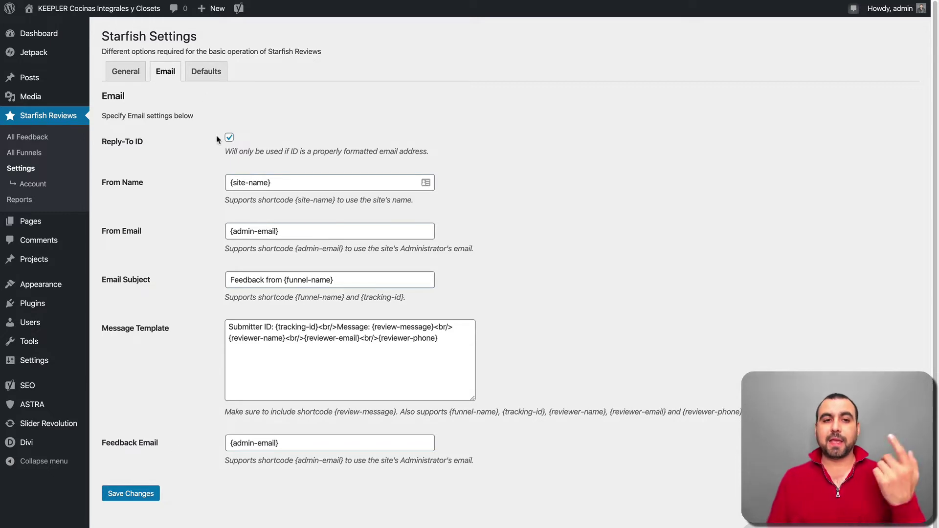
# Review the default funnel messages, submit button texts and redirect settings in the Starfish defaults
pyautogui.click(199, 78)
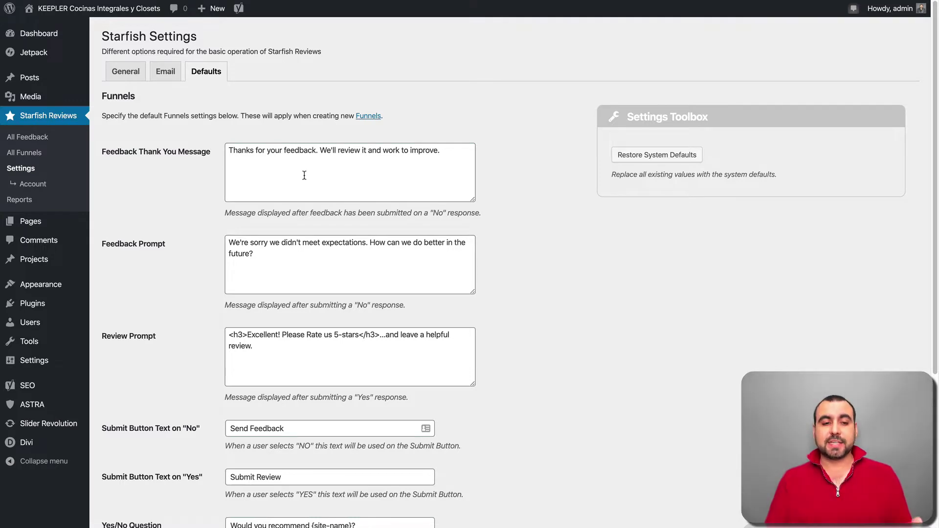
pyautogui.scroll(-3, 250, 254)
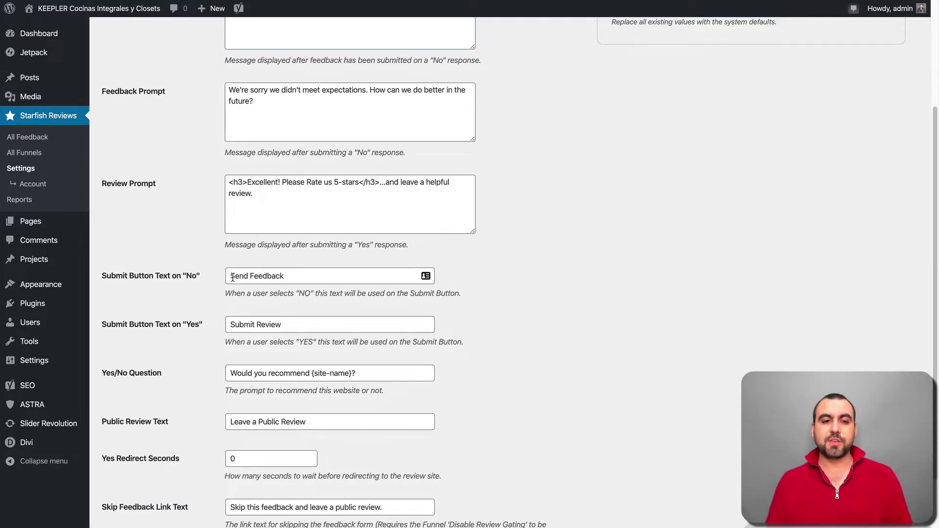
pyautogui.moveTo(233, 277); pyautogui.dragTo(321, 280)
pyautogui.click(323, 281)
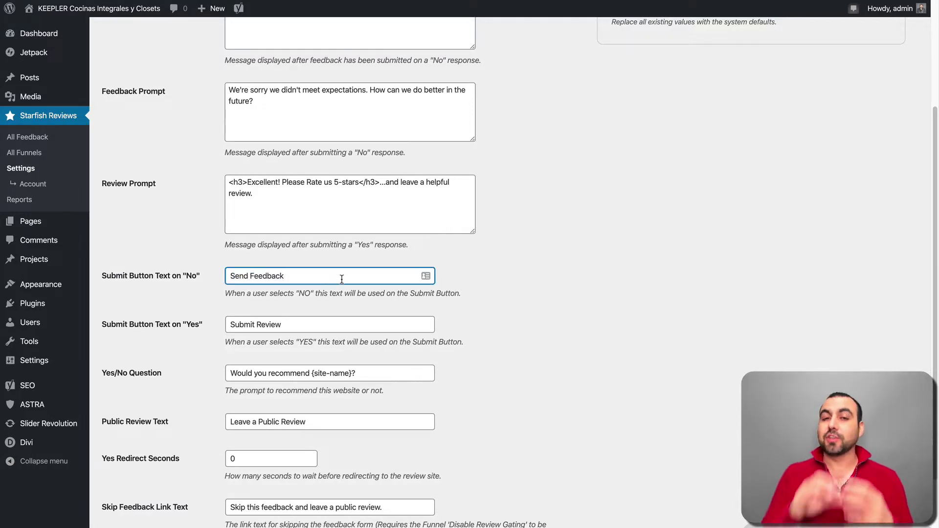
pyautogui.scroll(-2, 342, 280)
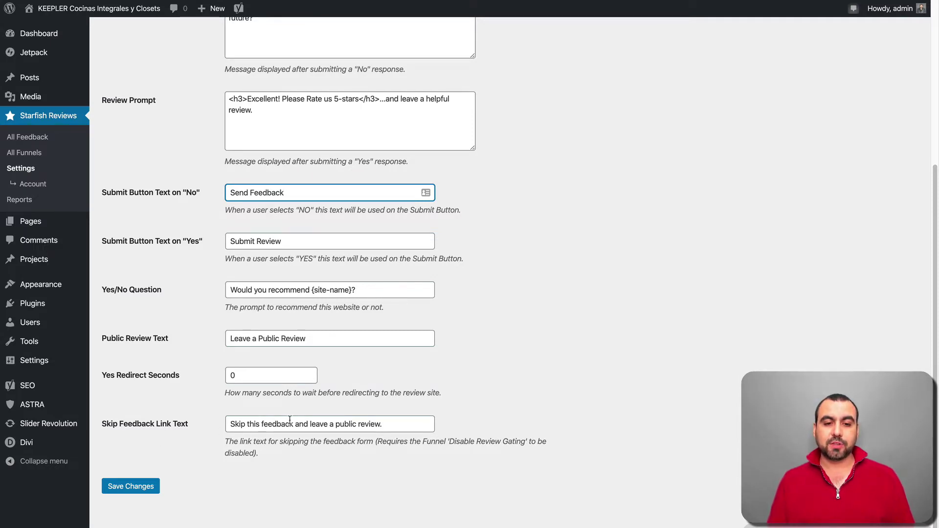
pyautogui.scroll(5, 270, 131)
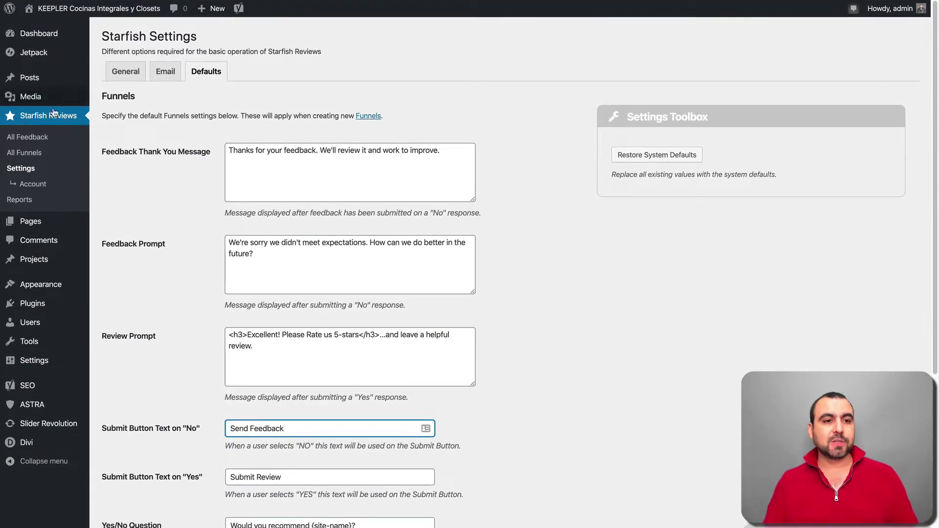
# Add a new Starfish funnel with the title "reviews"
pyautogui.click(26, 154)
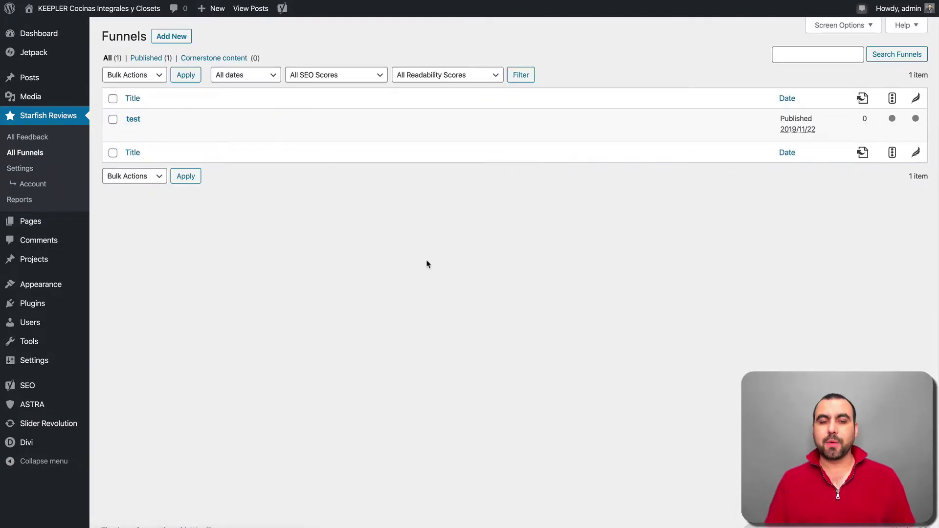
pyautogui.click(181, 36)
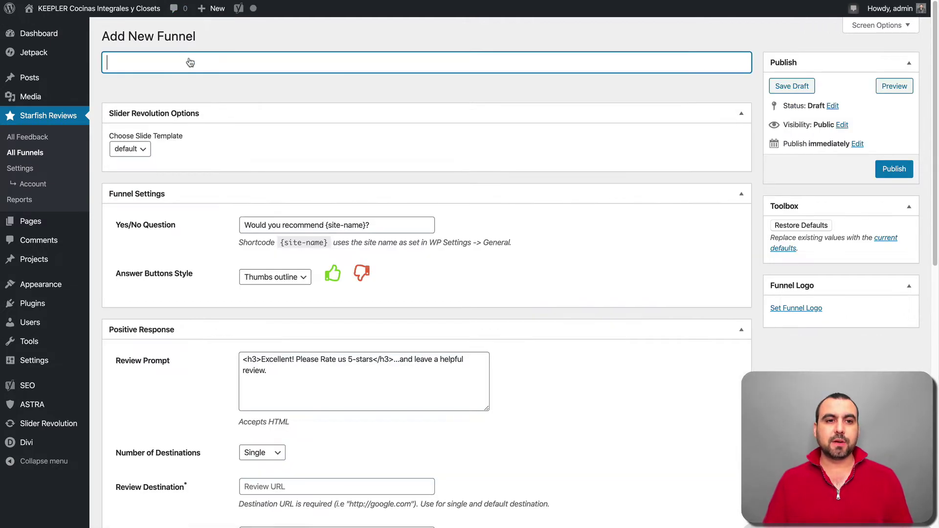
pyautogui.write('reviews')
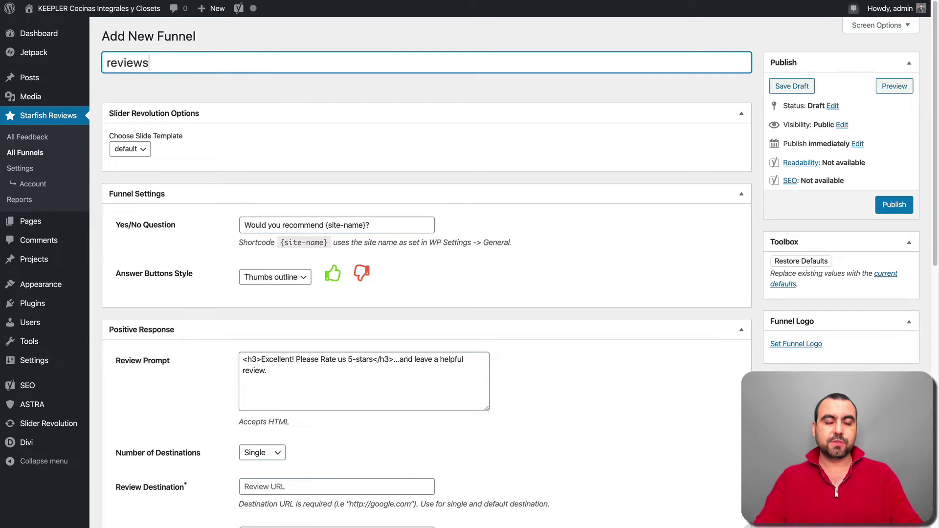
# Move the Slider Revolution Options box from above Funnel Settings to farther down the funnel form
pyautogui.click(245, 109)
pyautogui.click(259, 96)
pyautogui.click(255, 123)
pyautogui.click(256, 120)
pyautogui.moveTo(256, 119); pyautogui.dragTo(257, 436)
pyautogui.scroll(15, 258, 439)
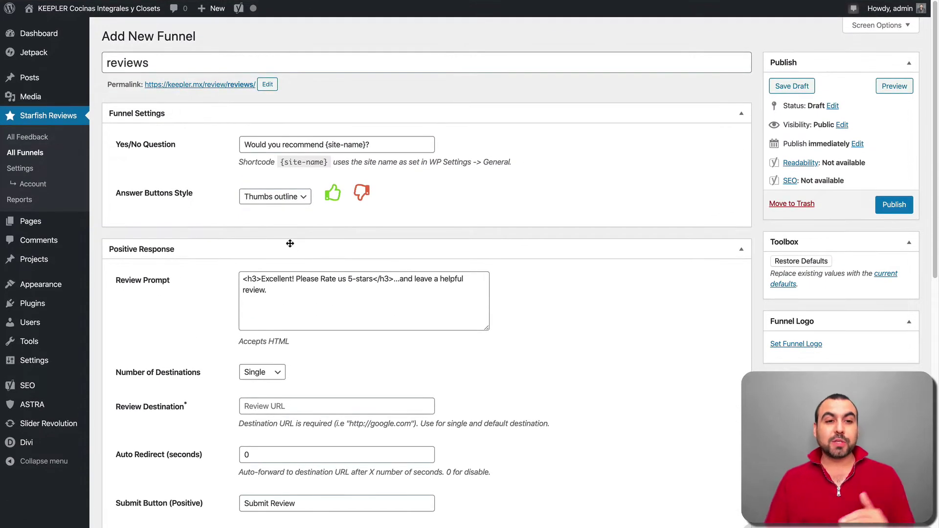
# Try the Faces, Symbol circles and Thumbs outline answer button styles for the funnel's yes/no question
pyautogui.click(295, 145)
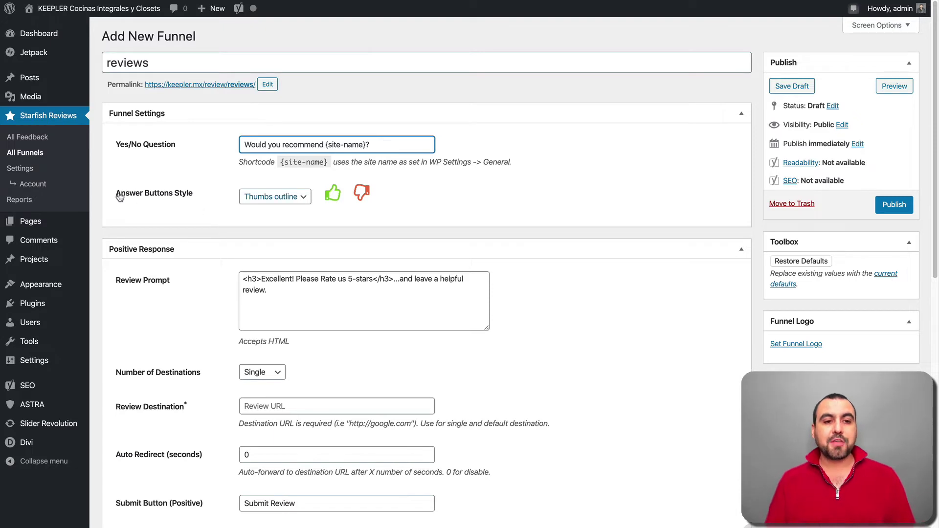
pyautogui.click(293, 199)
pyautogui.click(292, 207)
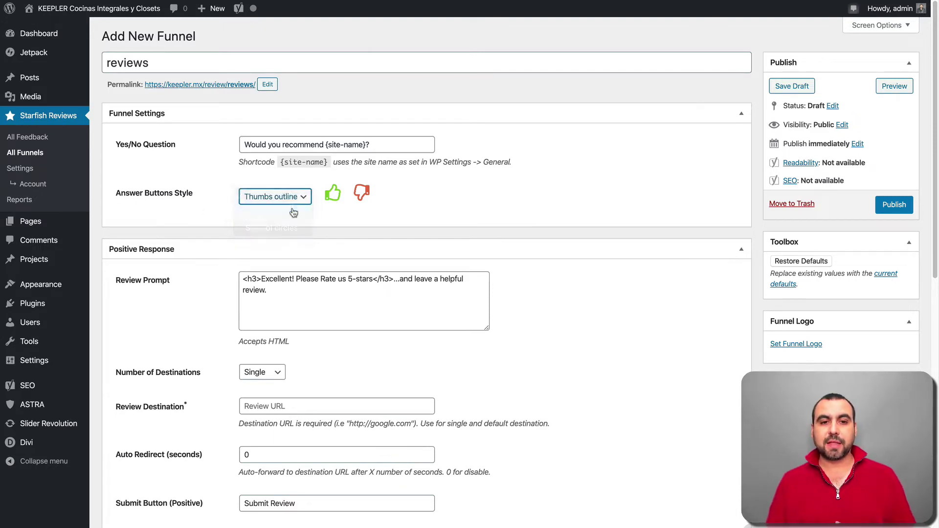
pyautogui.click(292, 199)
pyautogui.click(292, 207)
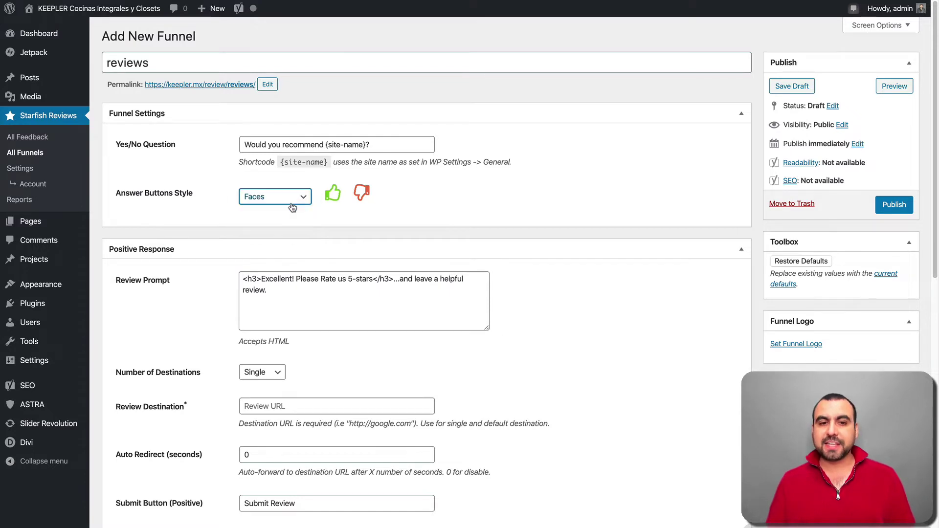
pyautogui.click(293, 199)
pyautogui.click(296, 207)
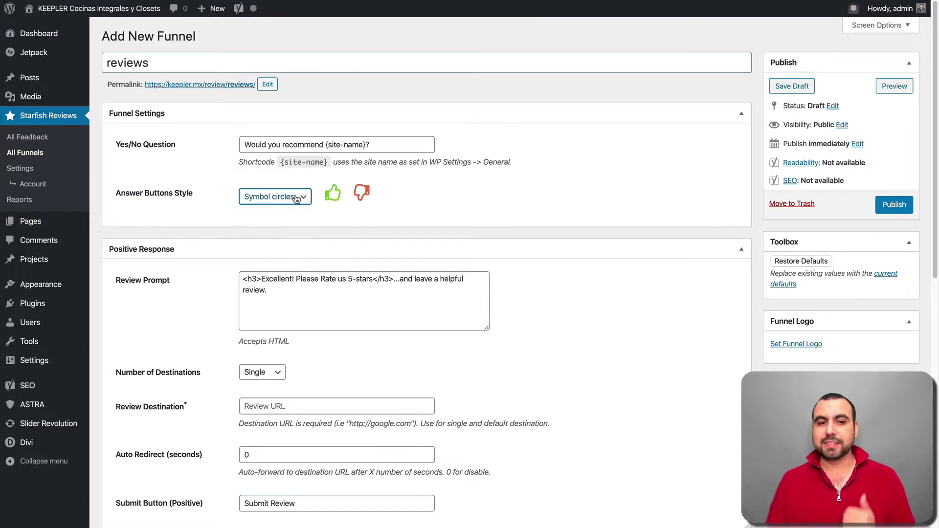
pyautogui.click(294, 199)
pyautogui.click(288, 165)
# Set the funnel's answer buttons style to Faces
pyautogui.click(288, 196)
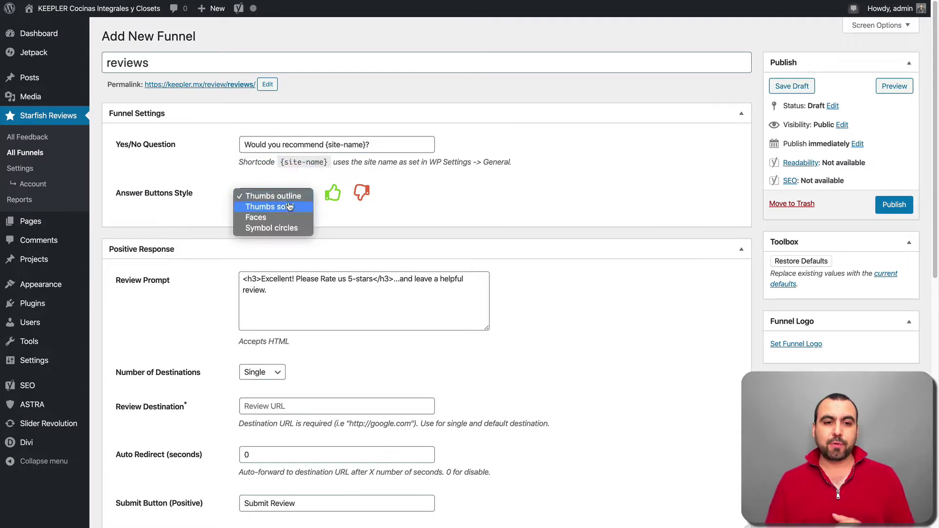
pyautogui.click(275, 218)
pyautogui.click(366, 242)
pyautogui.click(365, 243)
# Set the number of destinations for the positive response to Multiple
pyautogui.scroll(-2, 367, 221)
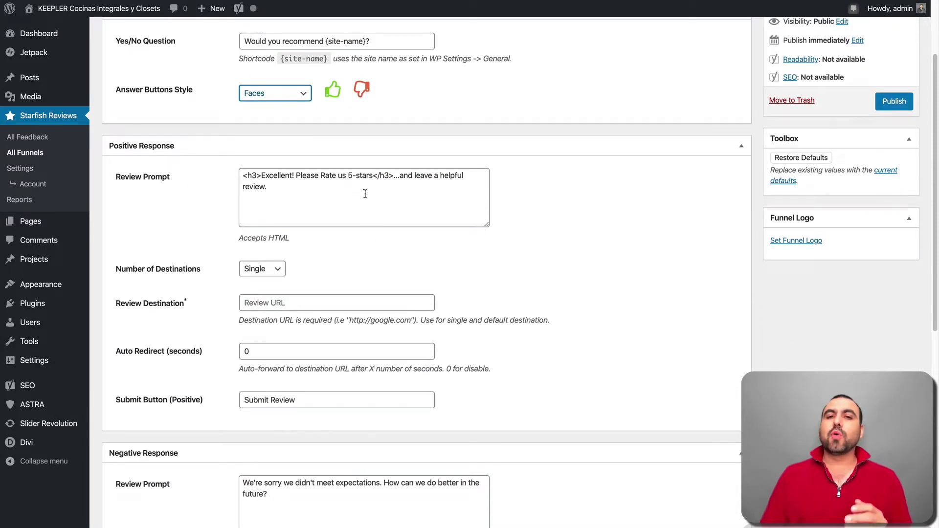
pyautogui.scroll(1, 366, 194)
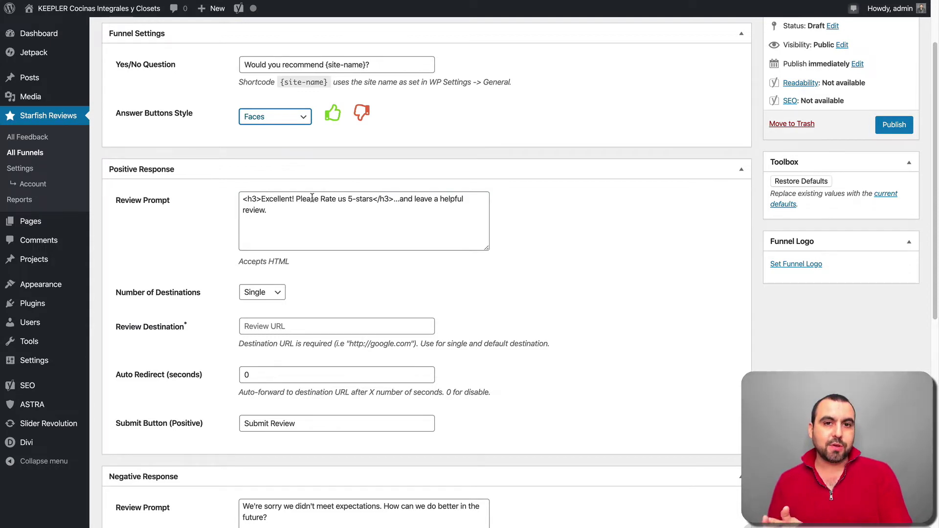
pyautogui.scroll(-2, 311, 198)
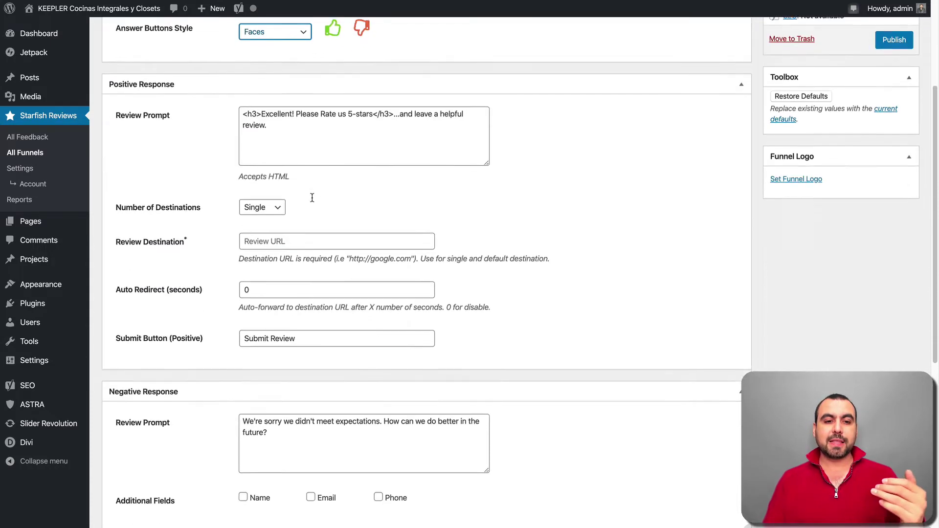
pyautogui.scroll(1, 311, 198)
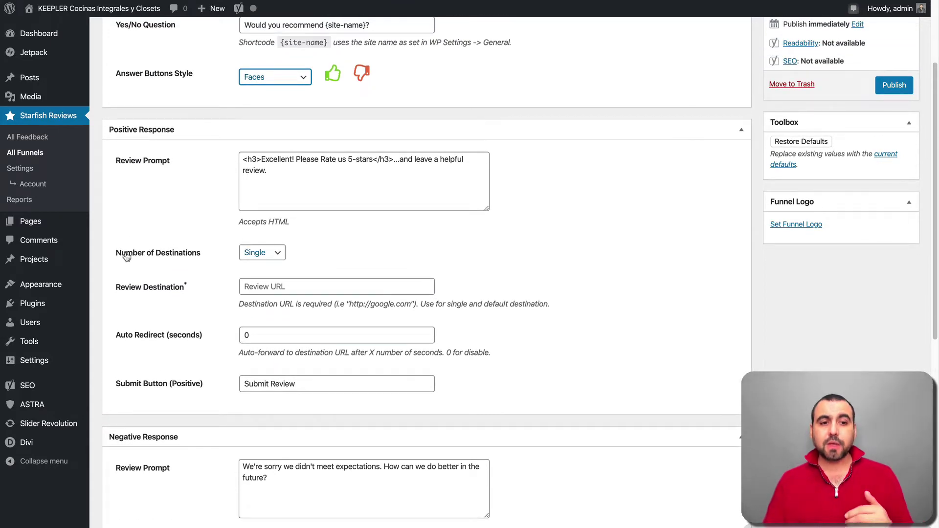
pyautogui.click(263, 259)
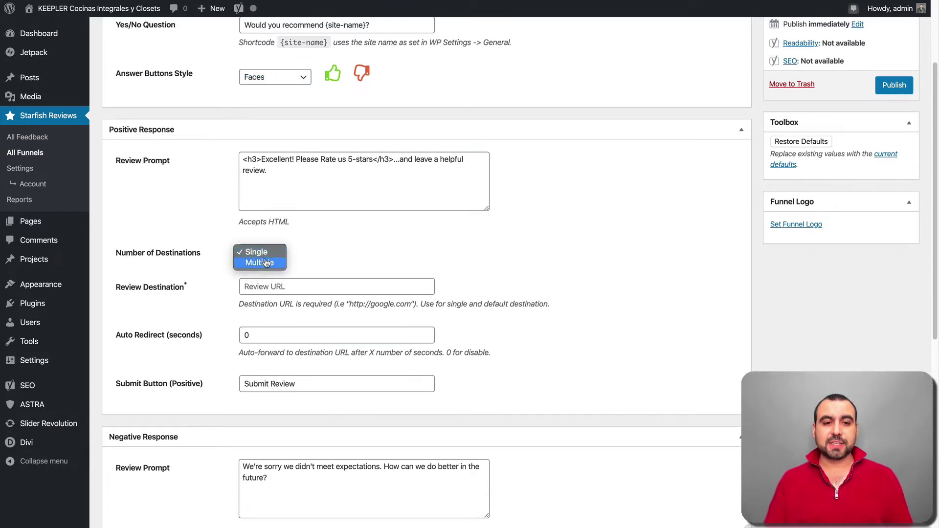
pyautogui.click(265, 264)
pyautogui.click(282, 287)
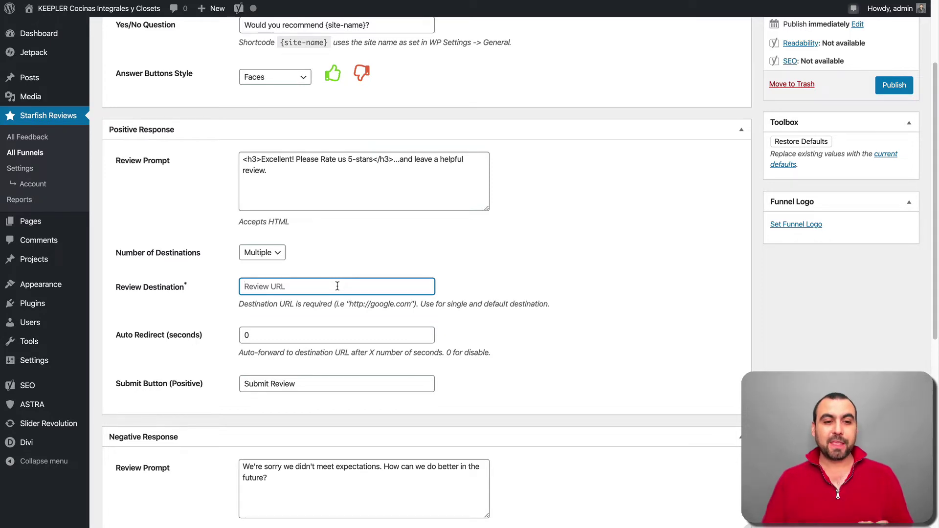
pyautogui.moveTo(352, 304)
pyautogui.mouseDown()
pyautogui.moveTo(416, 306)
pyautogui.moveTo(349, 306)
pyautogui.mouseUp()
pyautogui.hotkey('ctrl', 'c')
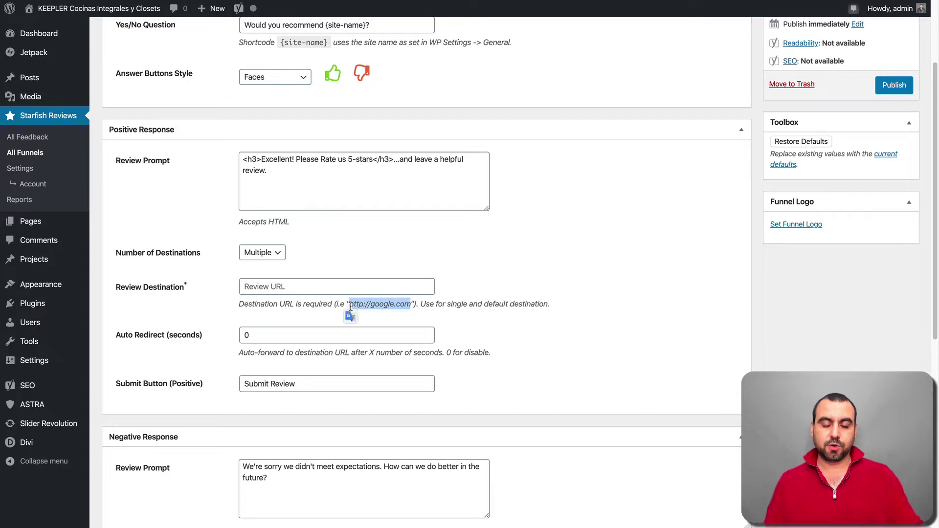
pyautogui.click(268, 288)
pyautogui.hotkey('ctrl', 'v')
pyautogui.click(527, 322)
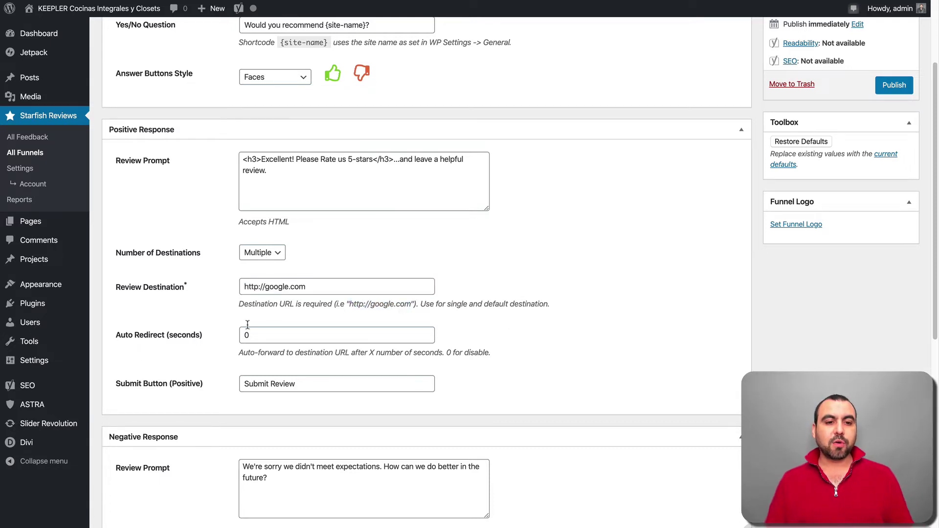
# Set the positive response's auto redirect to 10 seconds and check its submit button text
pyautogui.doubleClick(275, 331)
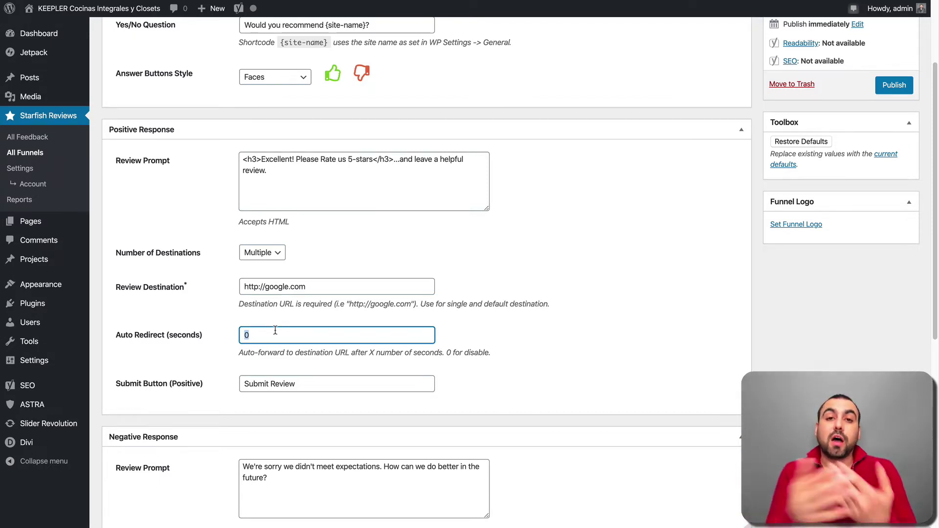
pyautogui.write('10')
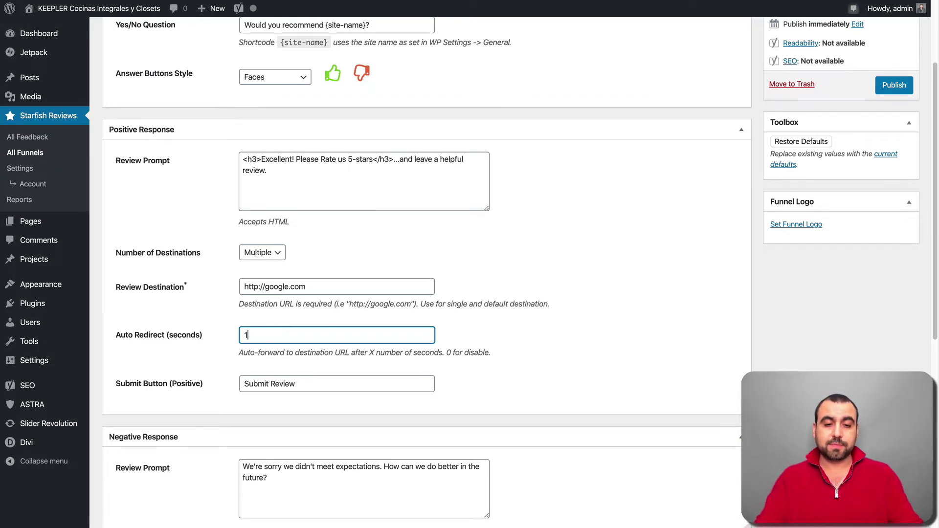
pyautogui.click(494, 387)
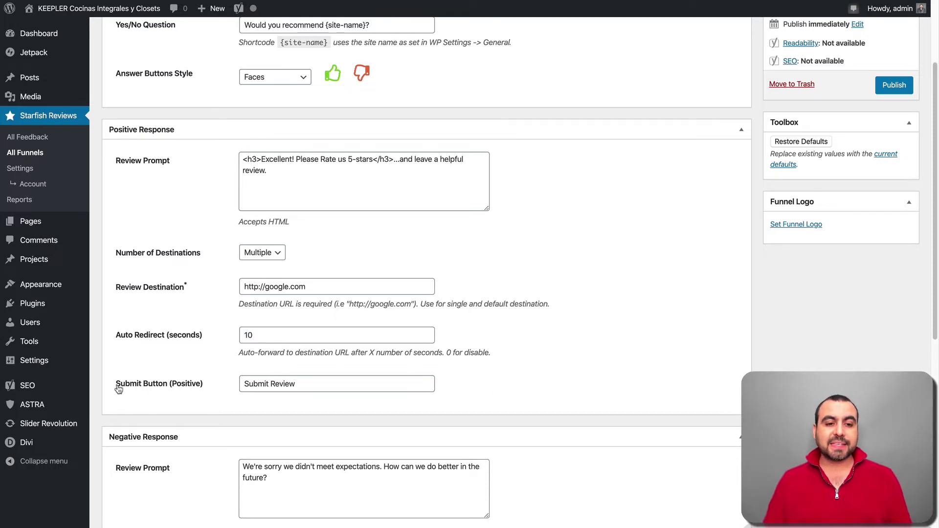
pyautogui.tripleClick(251, 382)
pyautogui.click(350, 383)
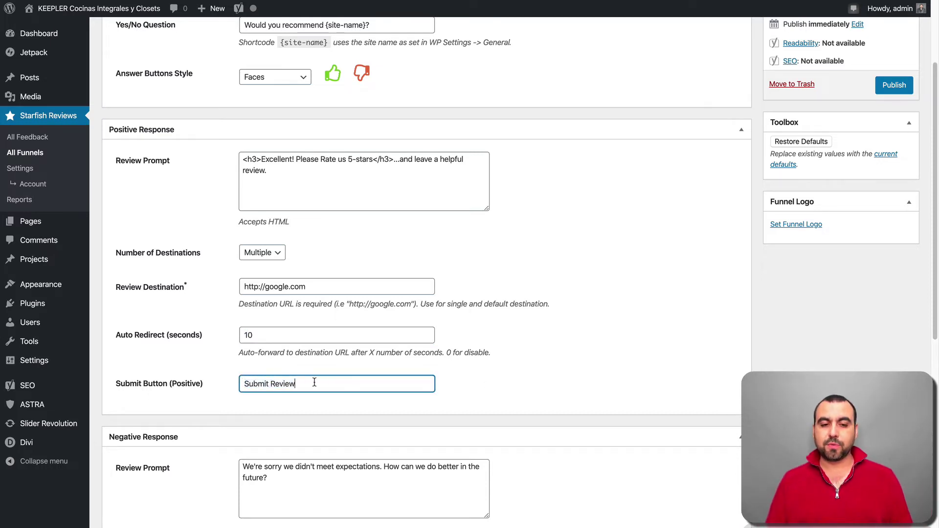
# Enable the Name, Email and Phone additional fields for the negative response
pyautogui.scroll(-2, 314, 381)
pyautogui.scroll(-2, 314, 382)
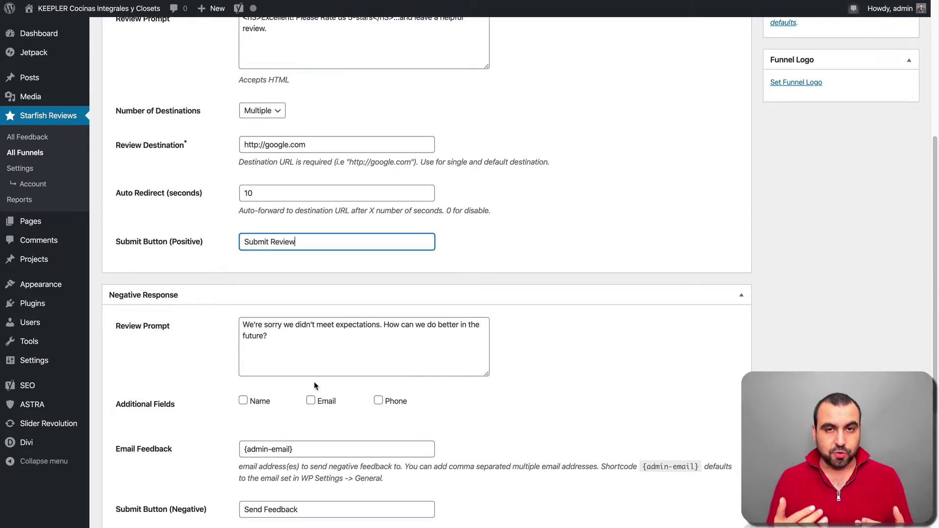
pyautogui.scroll(-1, 316, 386)
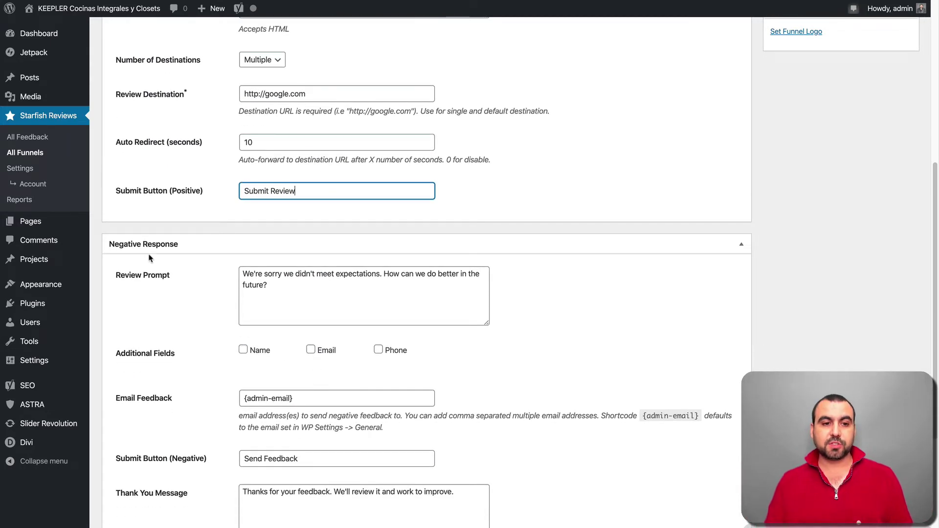
pyautogui.scroll(-2, 151, 252)
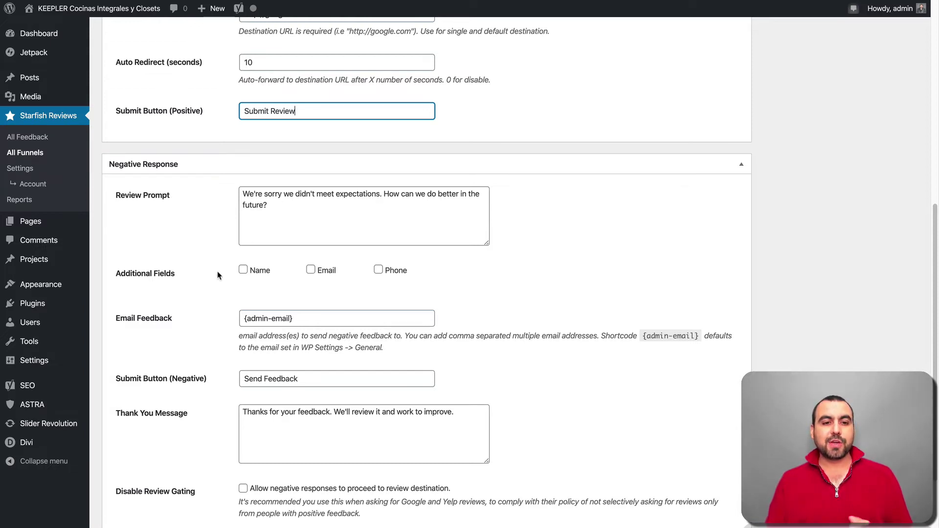
pyautogui.click(243, 270)
pyautogui.click(311, 270)
pyautogui.click(379, 271)
# Check the negative response's submit button text and thank you message, and try the option that disables review gating
pyautogui.scroll(-3, 382, 274)
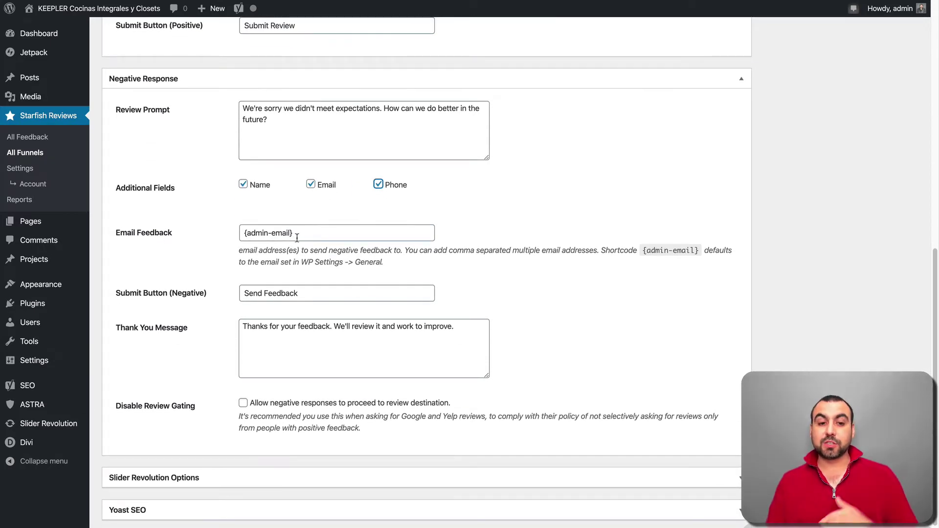
pyautogui.tripleClick(253, 289)
pyautogui.click(303, 292)
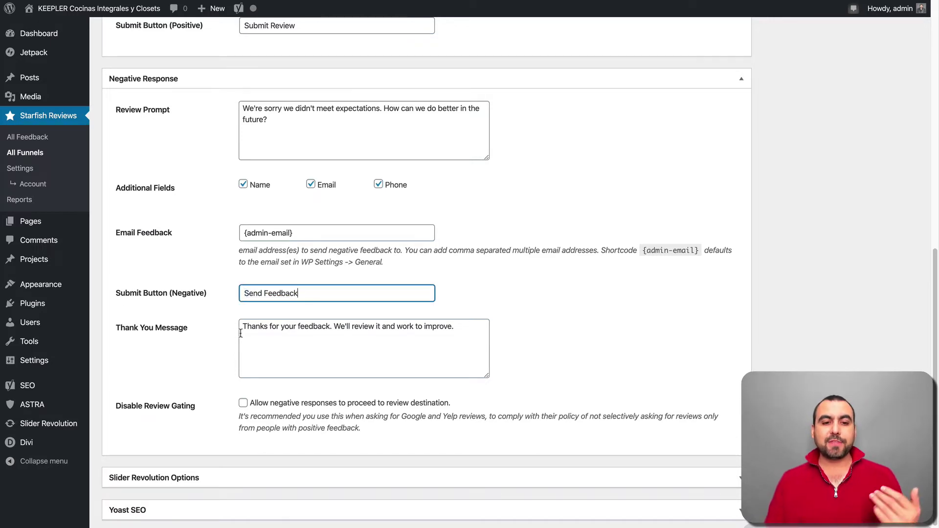
pyautogui.moveTo(240, 332); pyautogui.dragTo(419, 331)
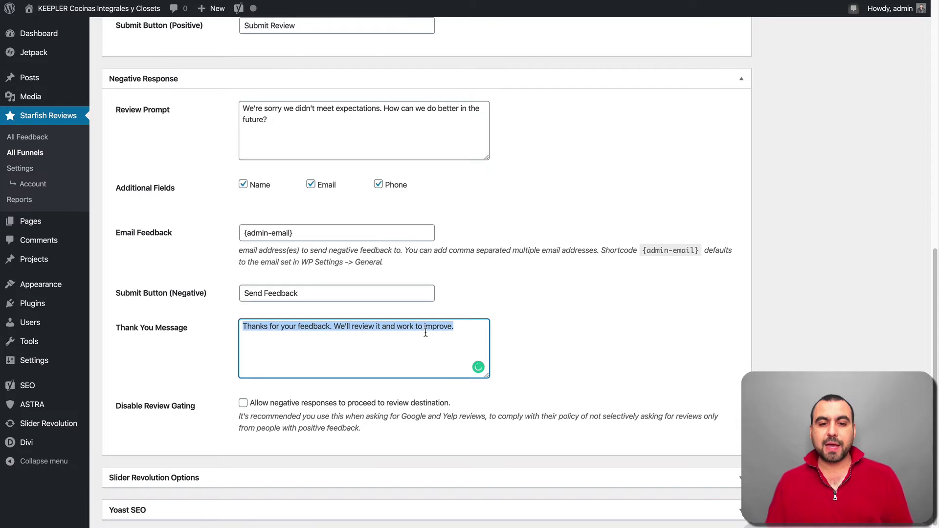
pyautogui.click(426, 333)
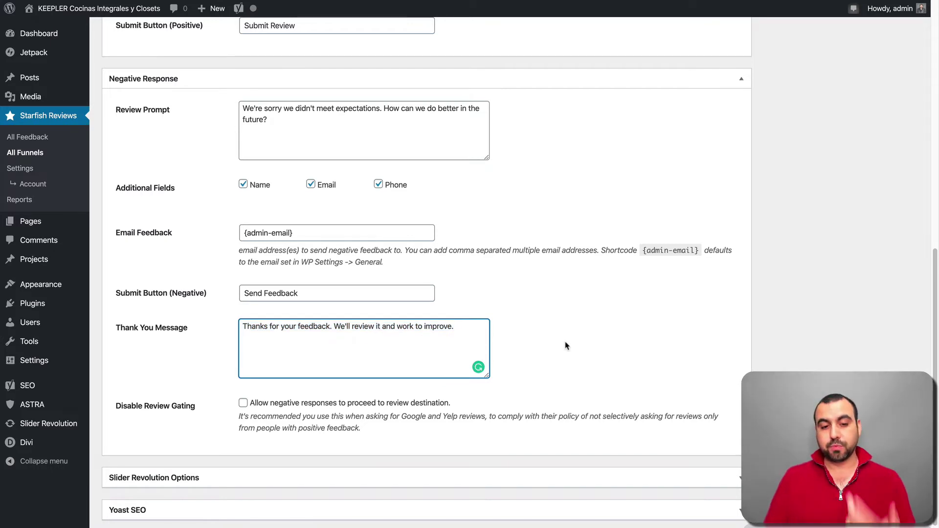
pyautogui.scroll(-1, 565, 346)
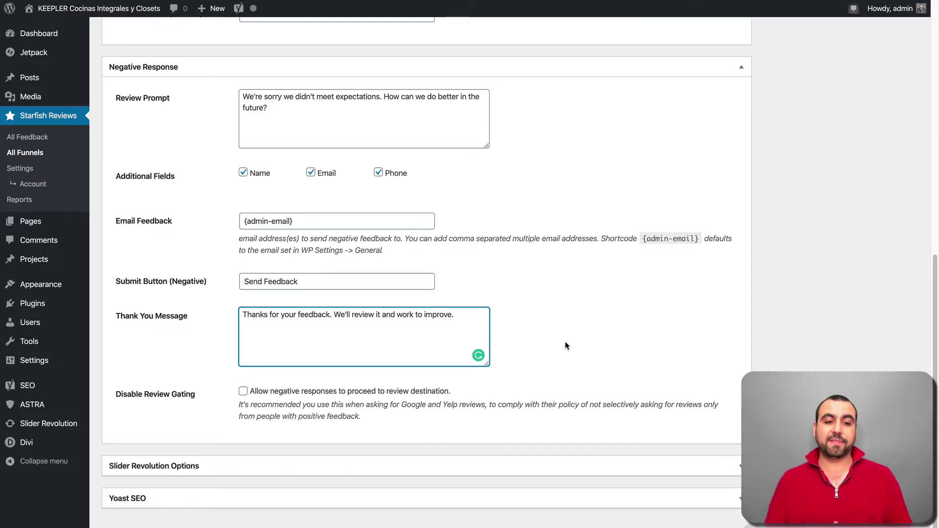
pyautogui.click(243, 391)
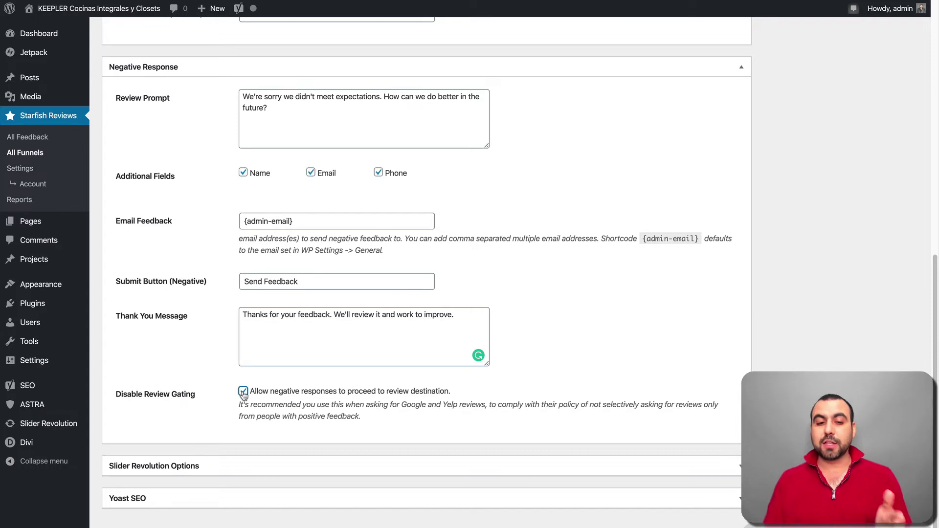
# Recheck the funnel's settings and publish the "reviews" funnel
pyautogui.scroll(8, 262, 392)
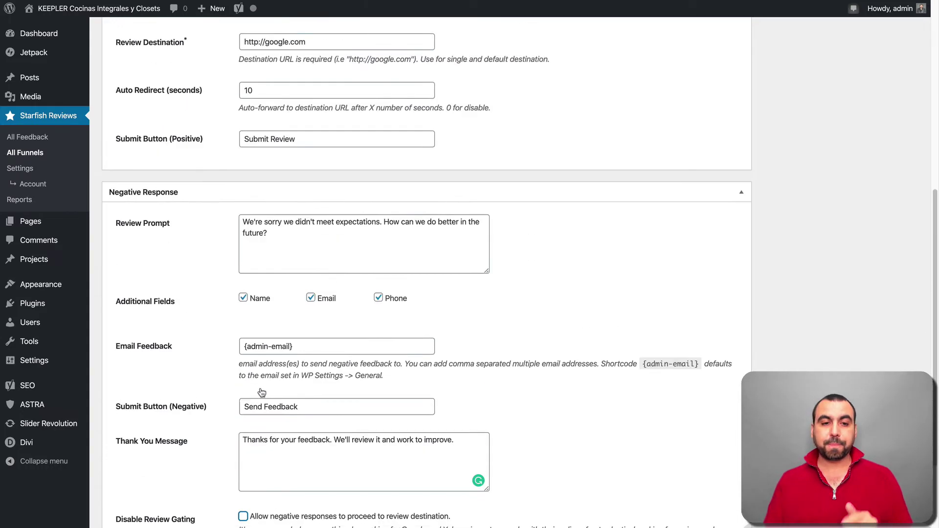
pyautogui.scroll(3, 266, 389)
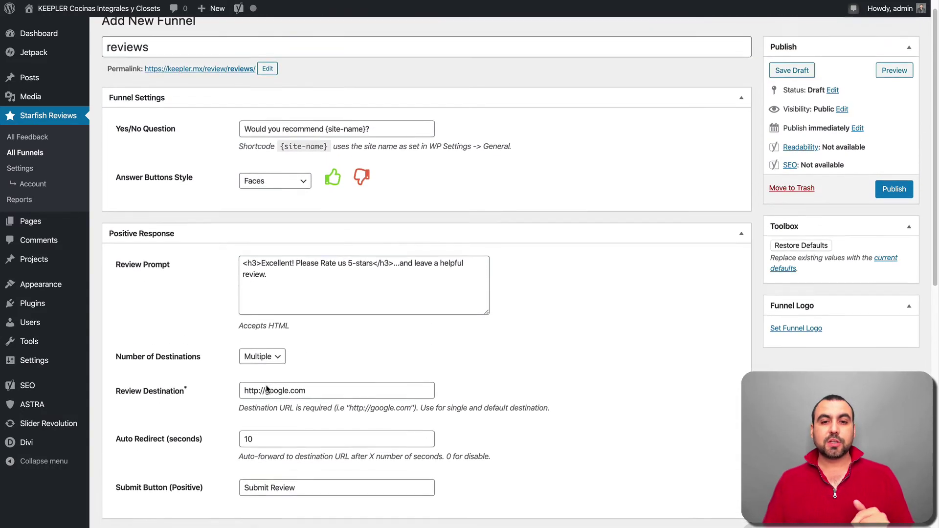
pyautogui.scroll(-2, 335, 392)
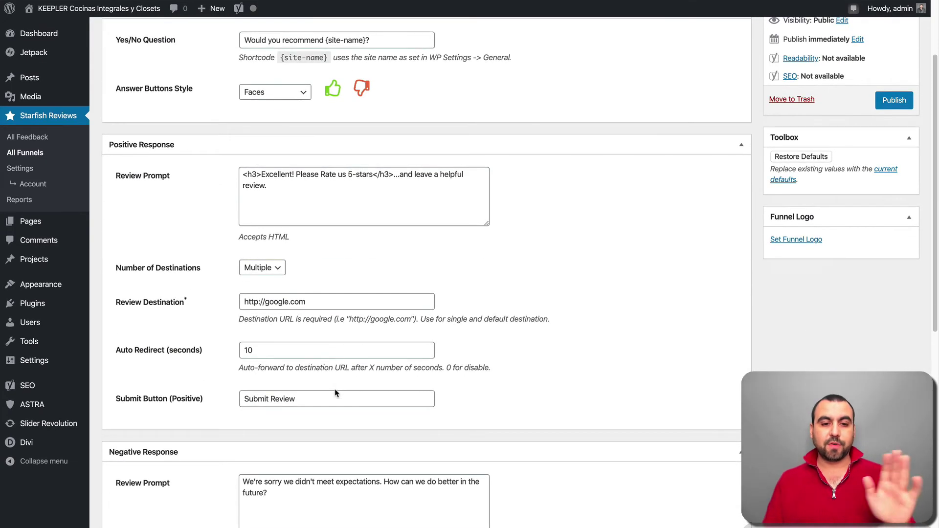
pyautogui.scroll(3, 335, 392)
pyautogui.click(895, 205)
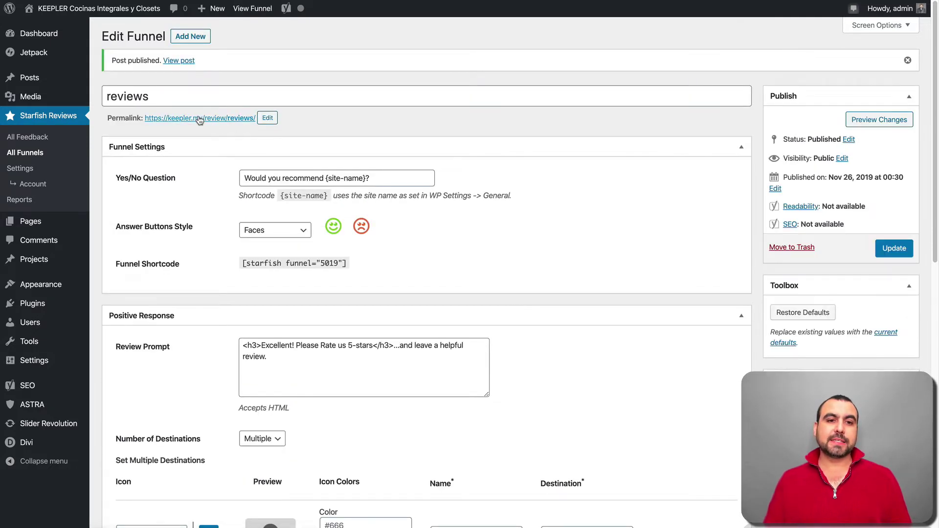
pyautogui.doubleClick(139, 98)
pyautogui.click(219, 134)
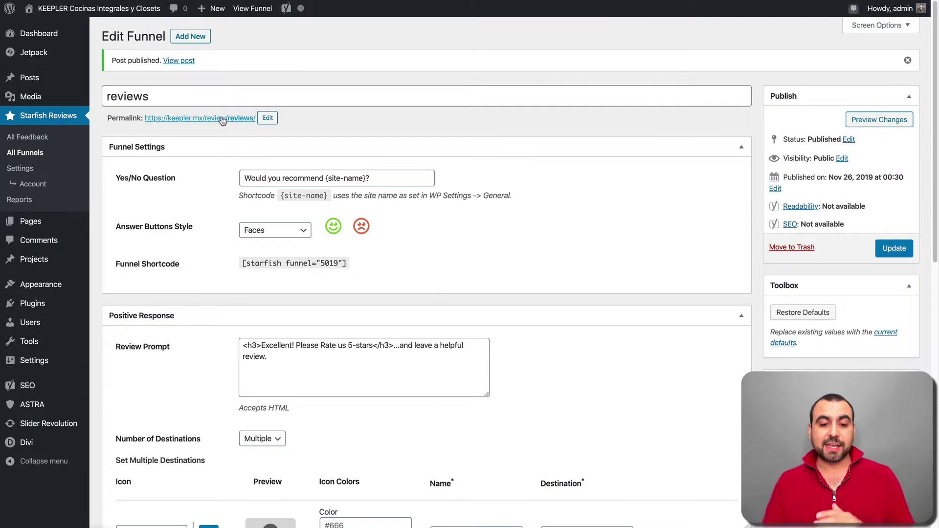
# Set the first positive-response destination's icon to Facebook with the icon color #1E90FF
pyautogui.scroll(-3, 227, 166)
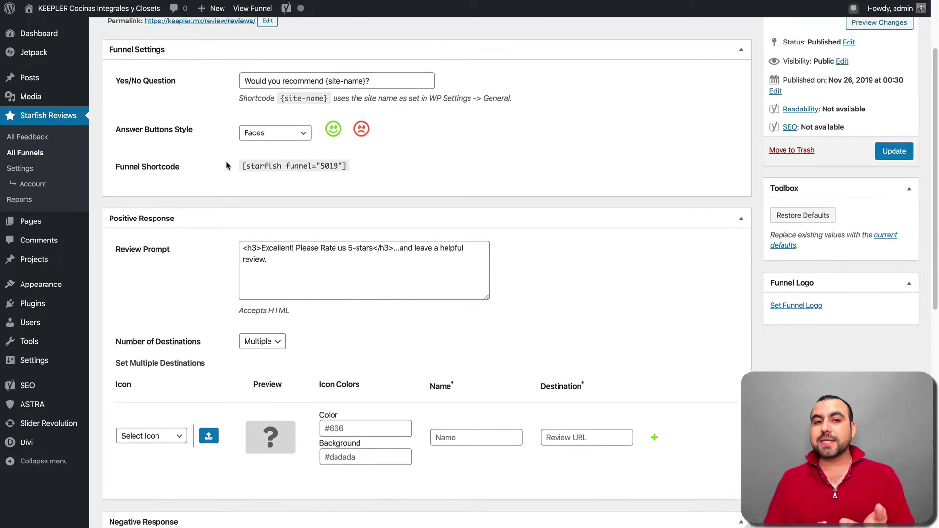
pyautogui.scroll(-1, 230, 162)
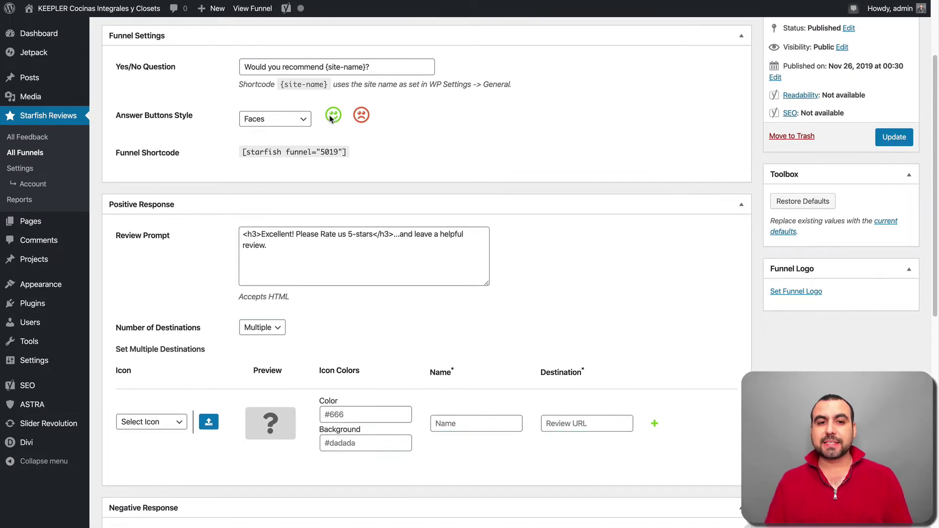
pyautogui.scroll(-3, 342, 128)
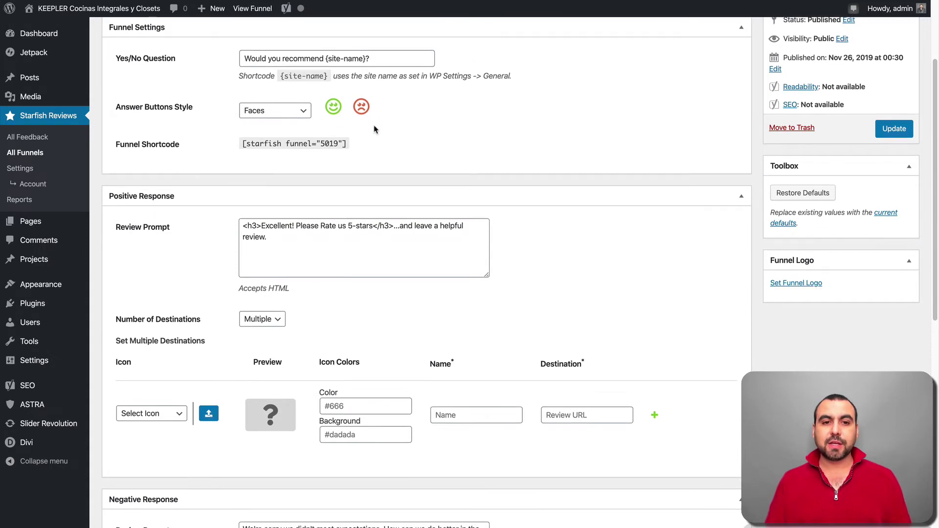
pyautogui.scroll(-1, 375, 128)
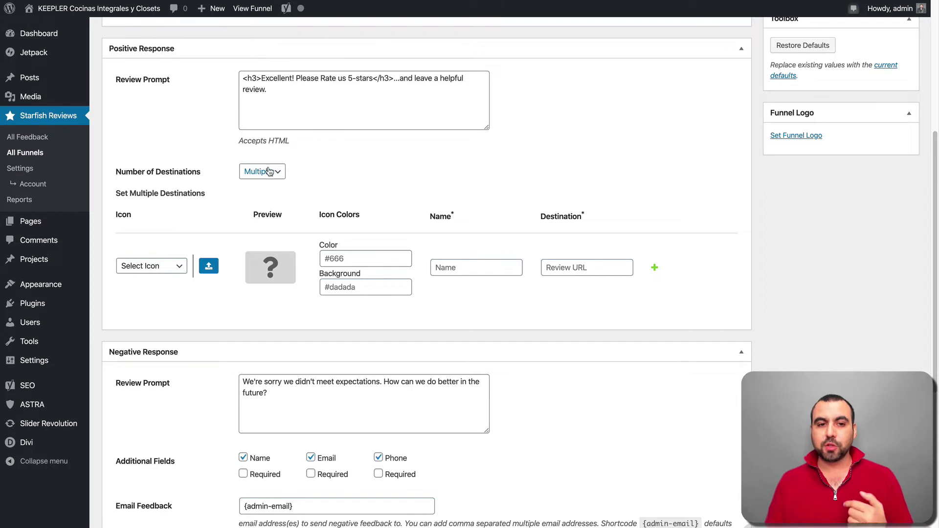
pyautogui.click(167, 271)
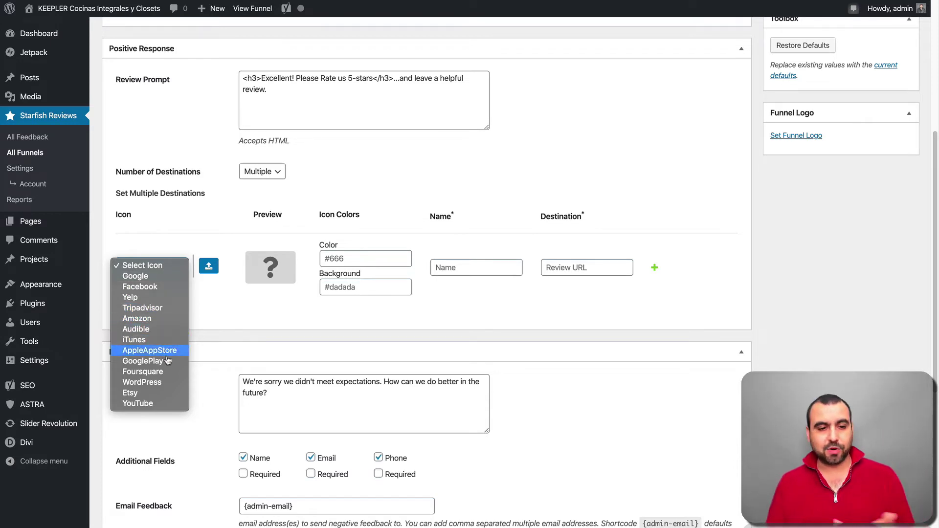
pyautogui.click(165, 287)
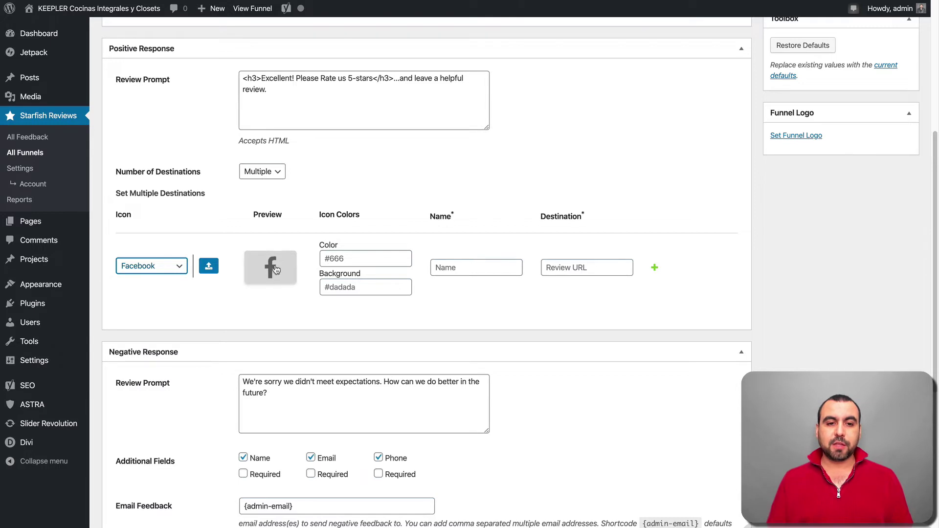
pyautogui.click(355, 261)
pyautogui.press('Down')
pyautogui.press('Return')
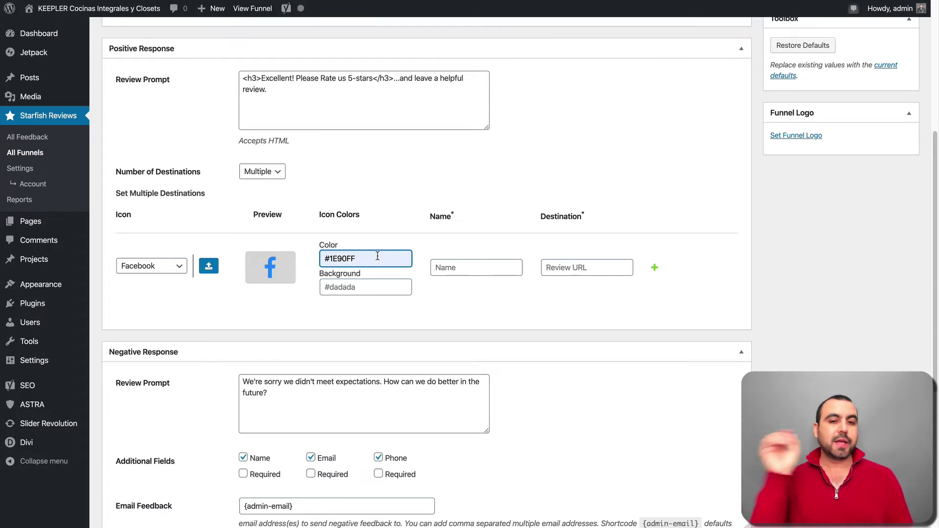
pyautogui.click(359, 288)
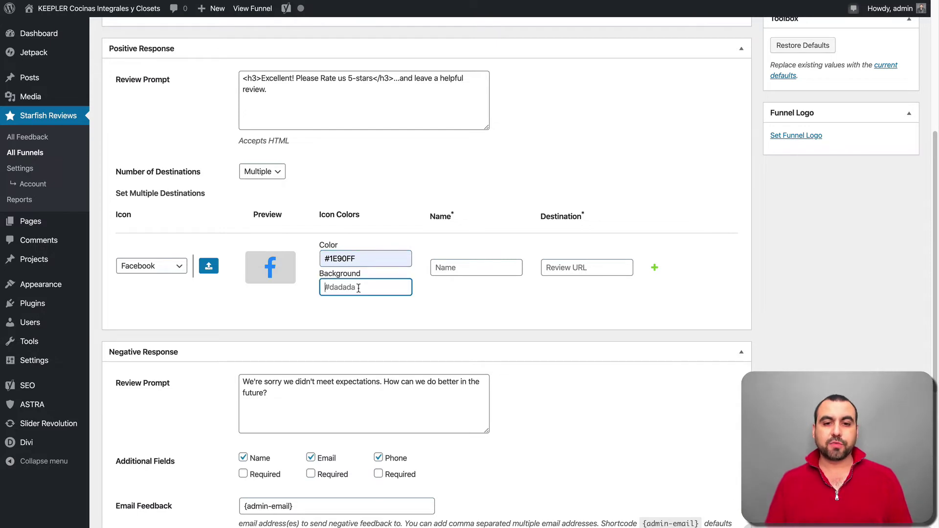
pyautogui.click(482, 269)
pyautogui.write('facebook')
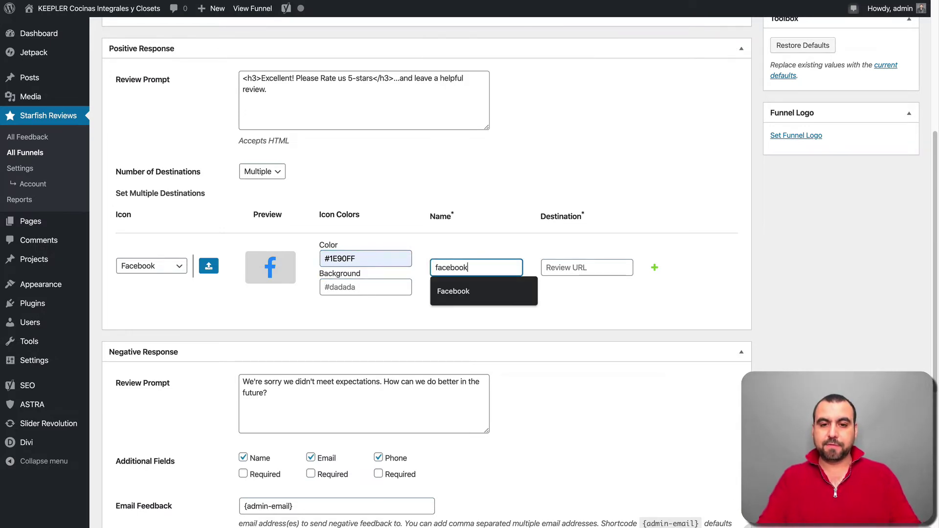
pyautogui.click(583, 268)
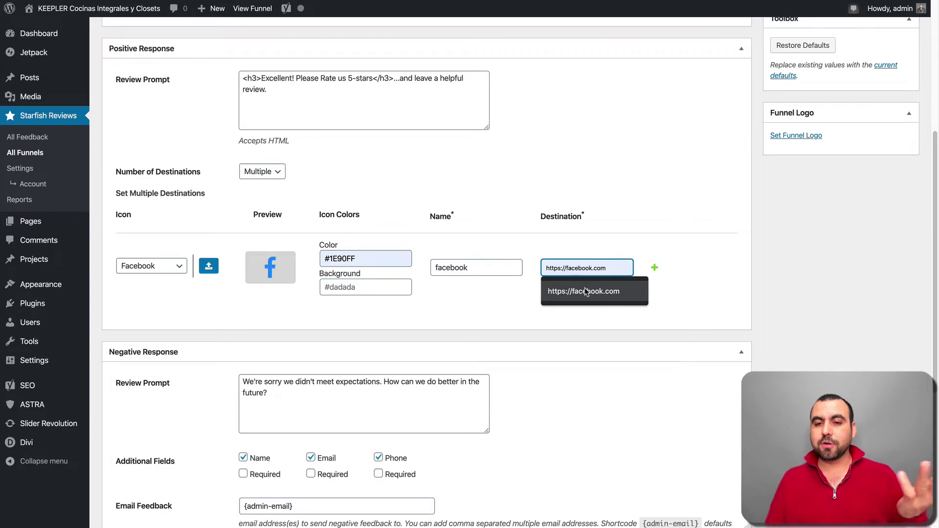
pyautogui.click(585, 291)
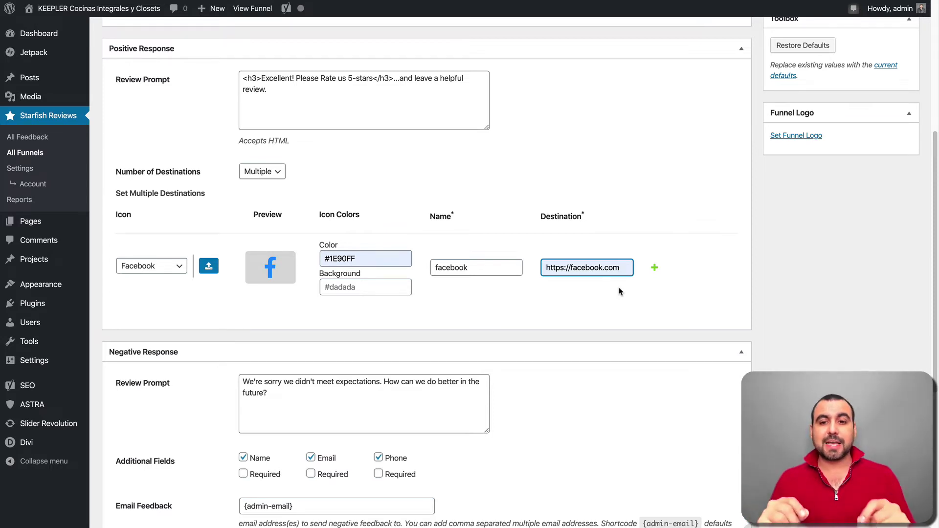
# Add a second destination with the Tripadvisor icon and name it "tripadvisor"
pyautogui.click(655, 269)
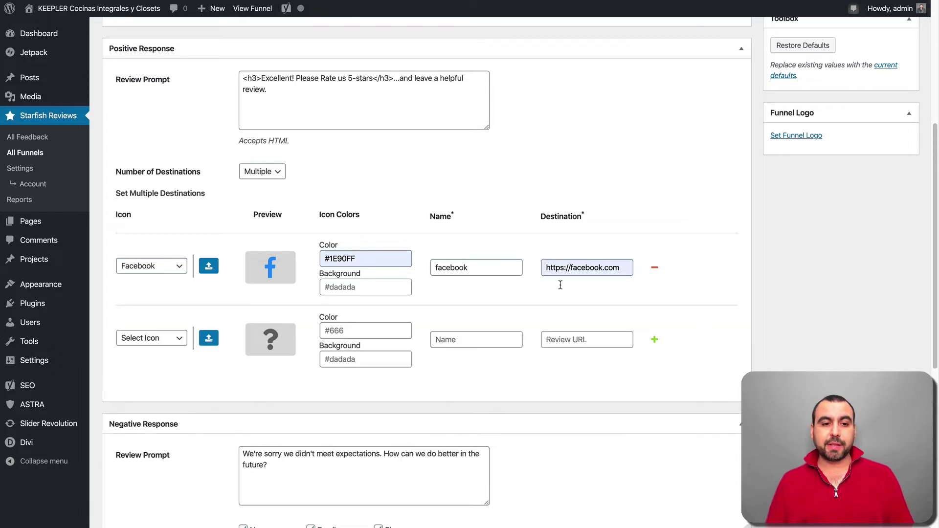
pyautogui.click(185, 338)
pyautogui.click(140, 384)
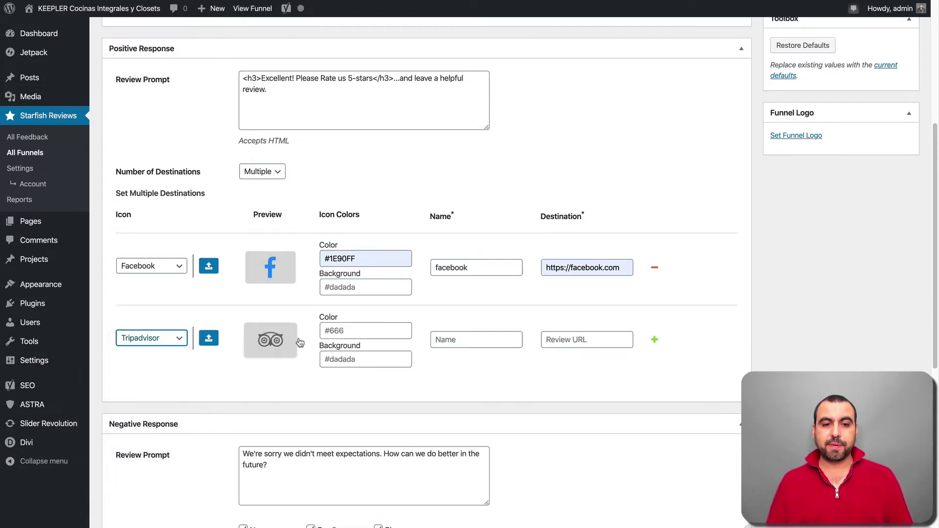
pyautogui.click(473, 346)
pyautogui.write('tri')
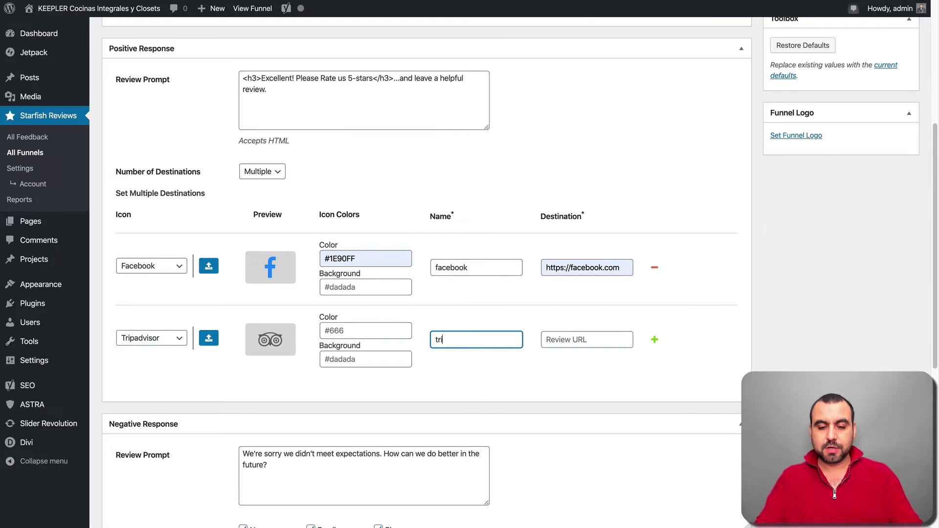
pyautogui.write('padvisor')
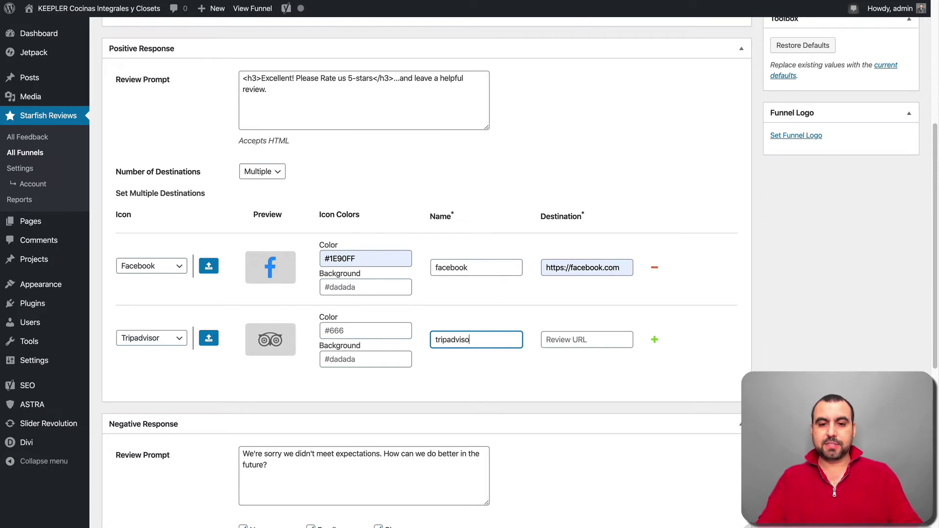
pyautogui.tripleClick(581, 267)
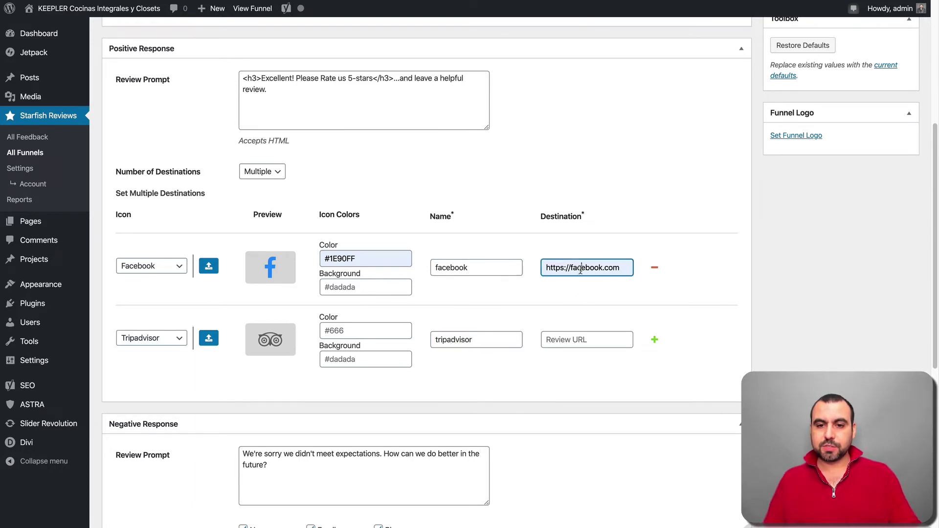
pyautogui.hotkey('ctrl', 'c')
pyautogui.click(577, 340)
pyautogui.hotkey('ctrl', 'v')
pyautogui.click(642, 374)
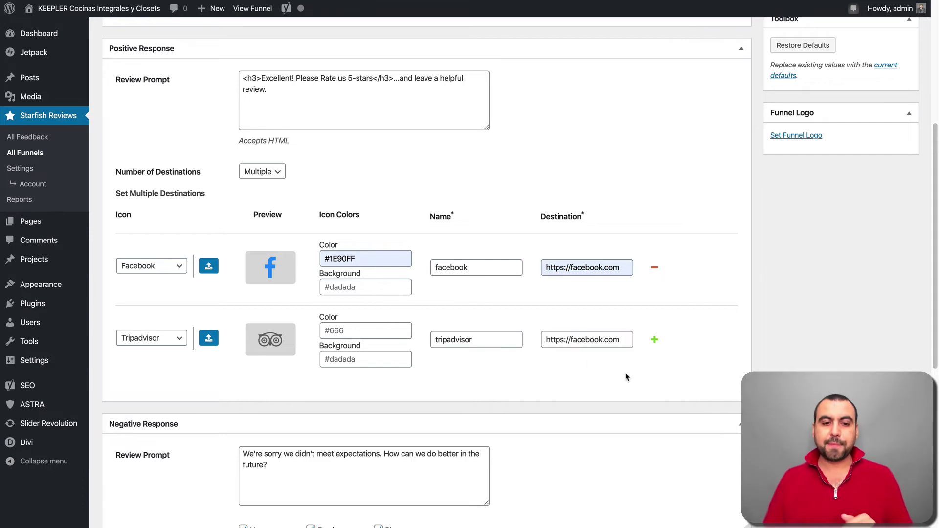
pyautogui.scroll(3, 671, 400)
pyautogui.click(892, 139)
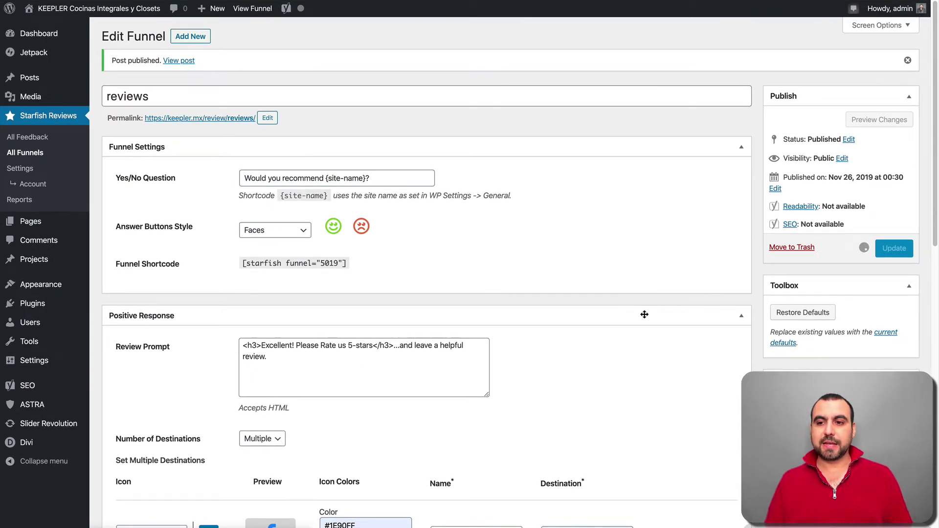
# Test the funnel's public page by giving the positive answer and following the facebook destination
pyautogui.rightClick(210, 116)
pyautogui.click(245, 187)
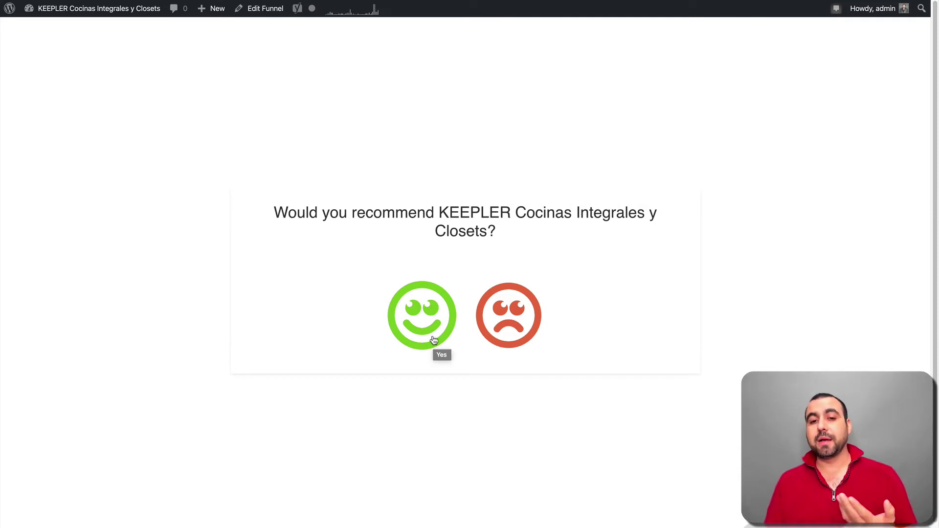
pyautogui.click(427, 322)
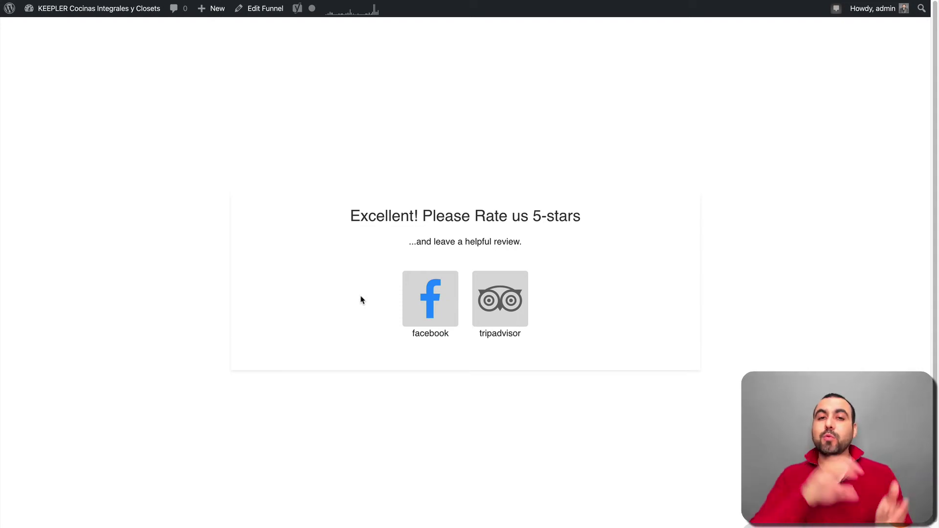
pyautogui.click(426, 301)
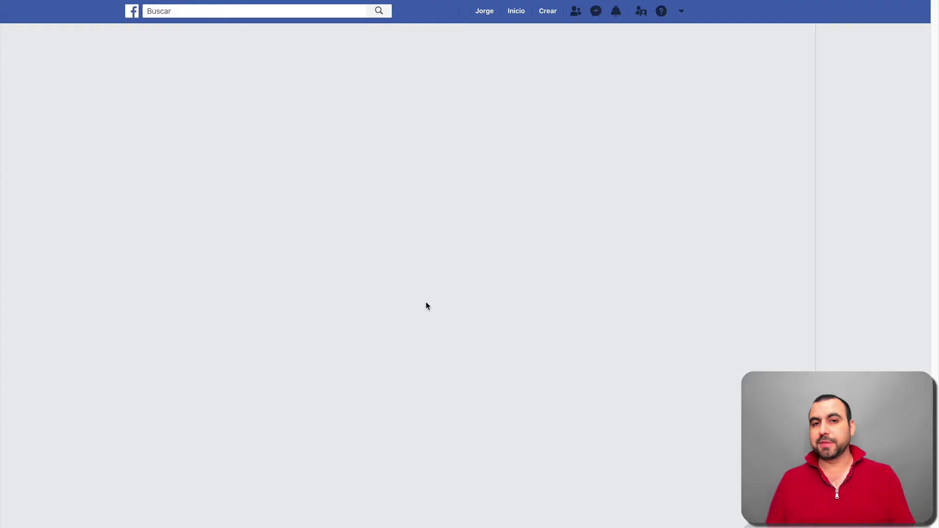
# Return to the funnel's public page, give the negative answer and examine the fields of the feedback form
pyautogui.hscroll(-5, 442, 291)
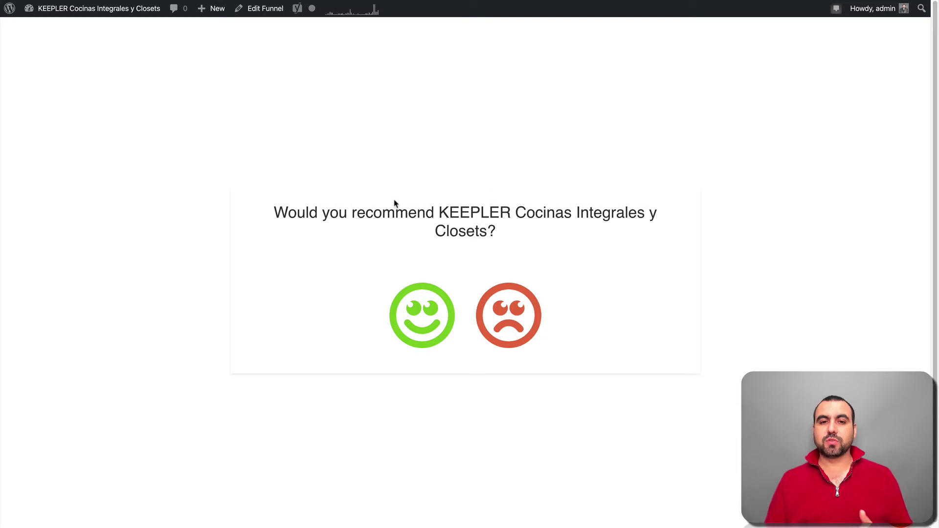
pyautogui.click(509, 316)
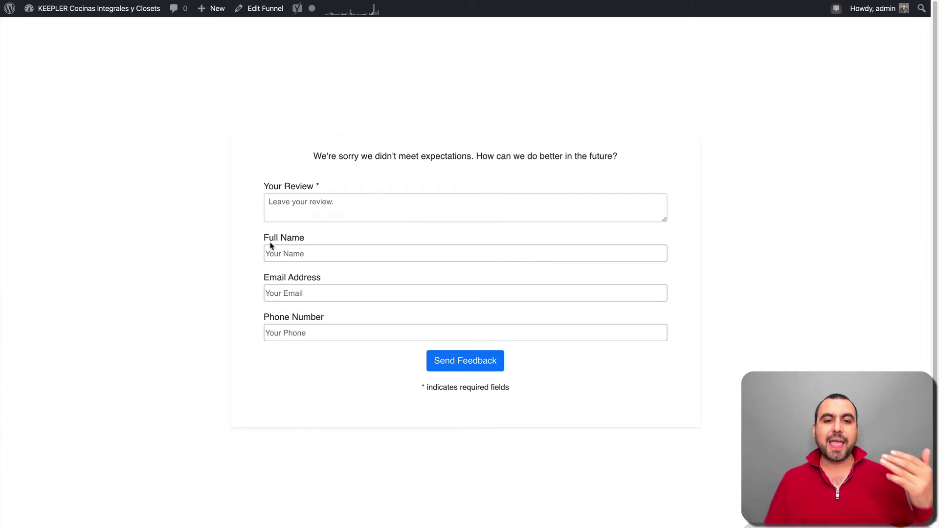
pyautogui.moveTo(264, 239); pyautogui.dragTo(322, 242)
pyautogui.click(262, 281)
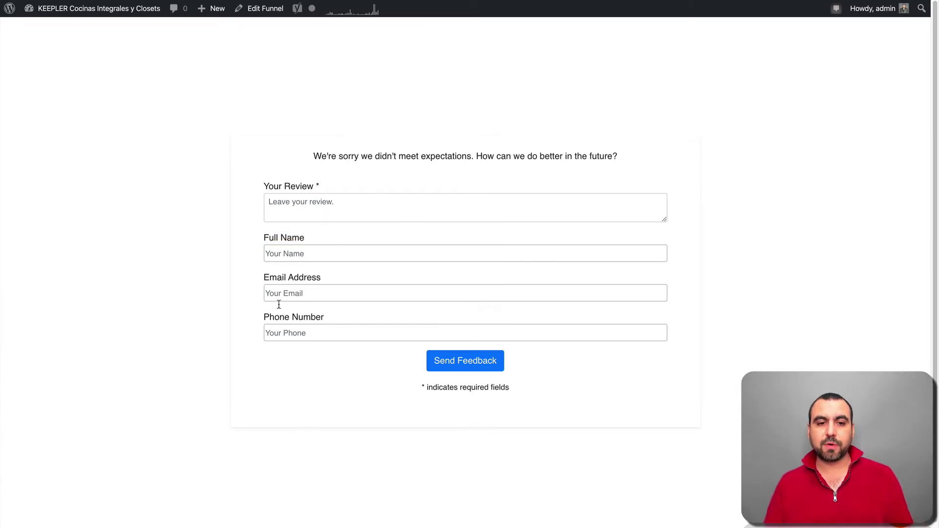
pyautogui.click(315, 332)
pyautogui.click(445, 283)
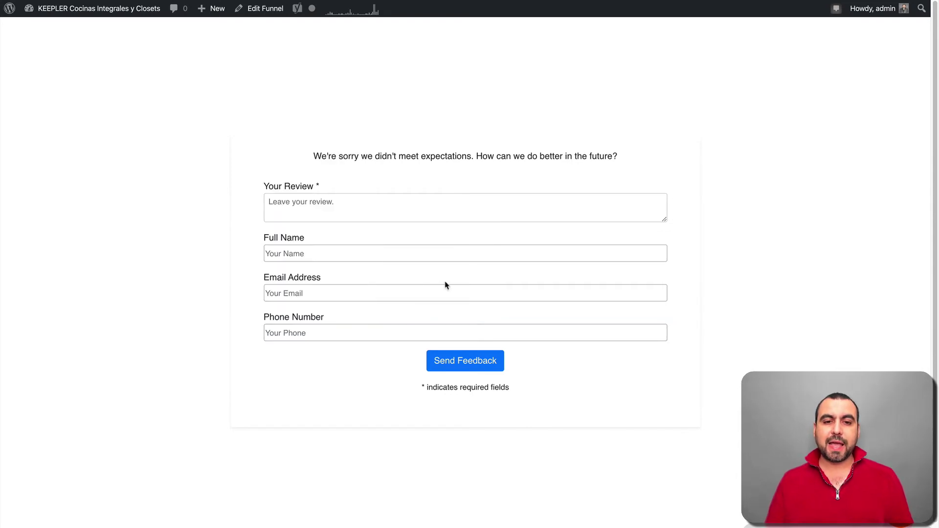
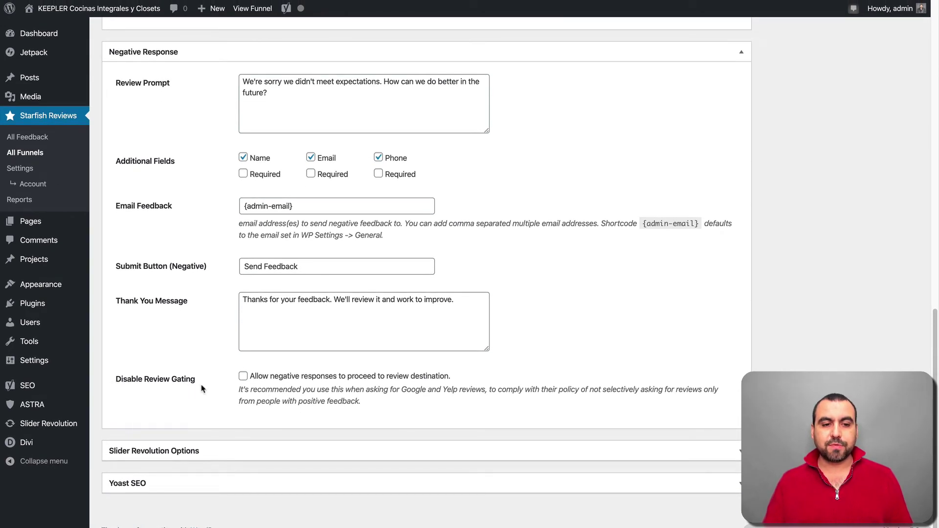
# Update the funnel to allow negative responses to proceed to the review destination, and test the negative answer on its public page
pyautogui.click(244, 377)
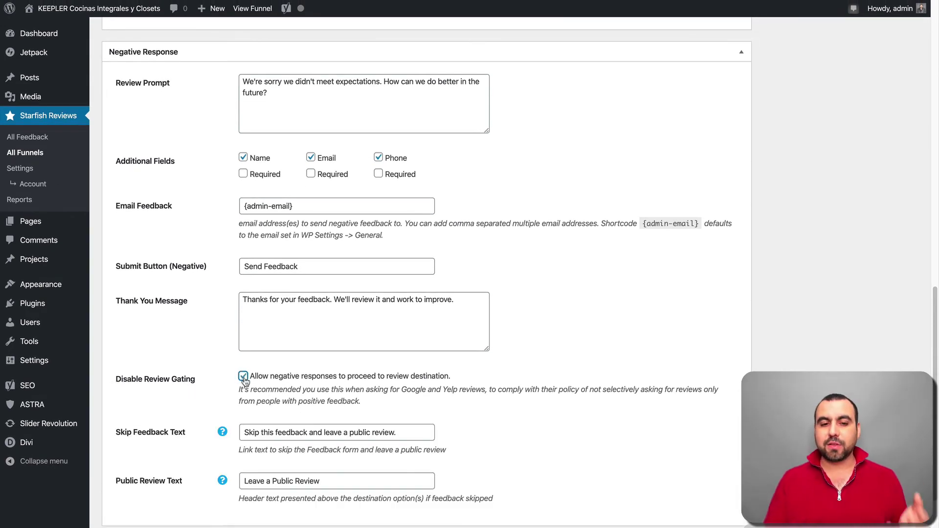
pyautogui.scroll(-3, 389, 391)
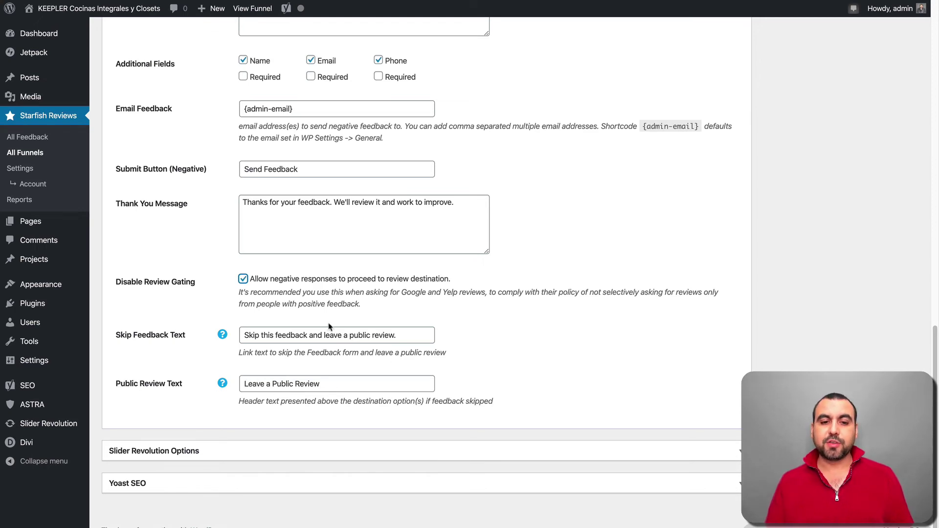
pyautogui.scroll(2, 368, 374)
pyautogui.scroll(20, 368, 374)
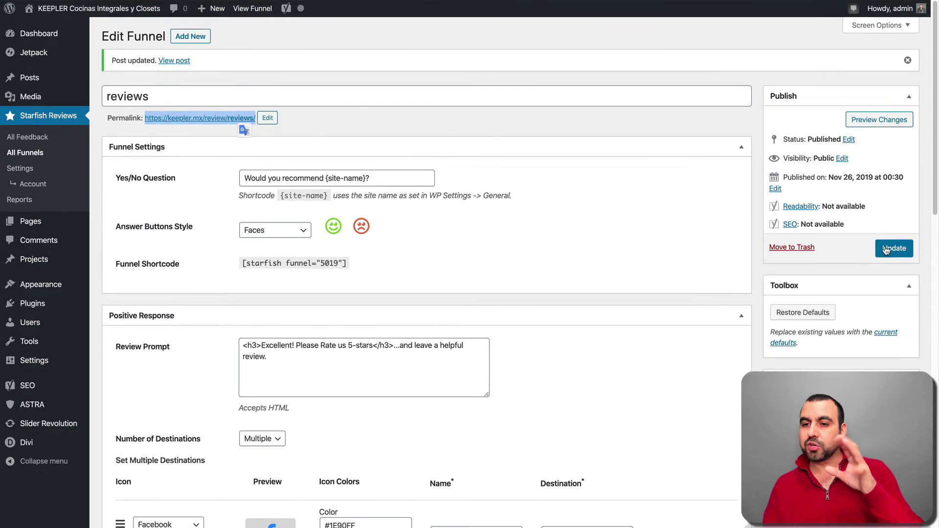
pyautogui.click(887, 250)
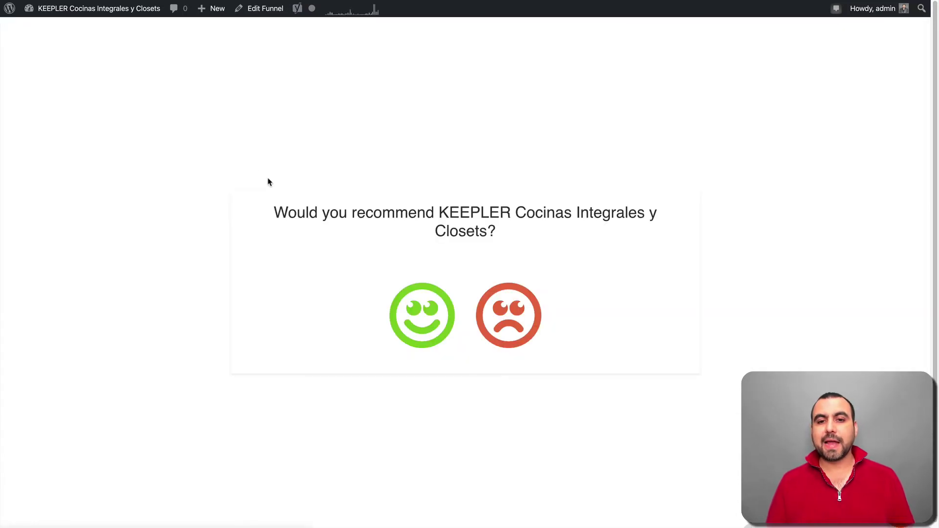
pyautogui.click(514, 316)
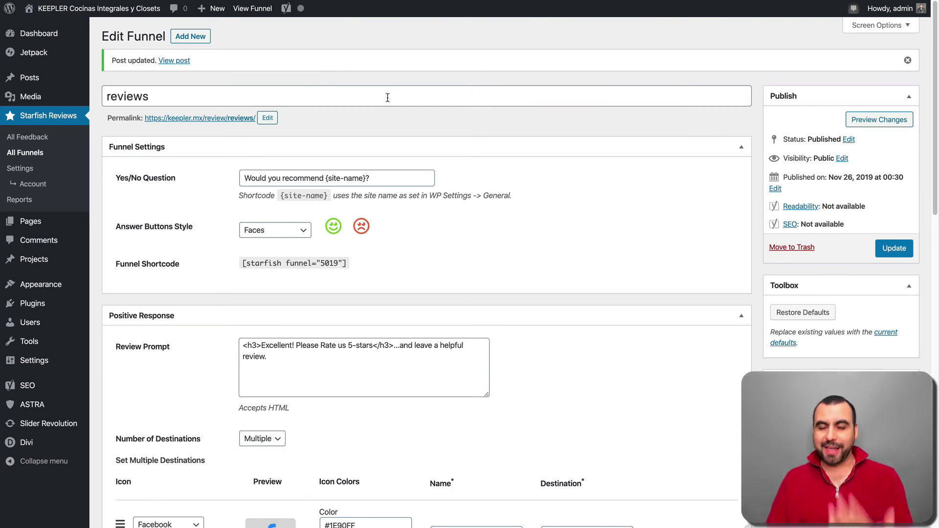
# Preview the Symbol circles answer button style for the funnel and set the style to Thumbs outline
pyautogui.click(287, 233)
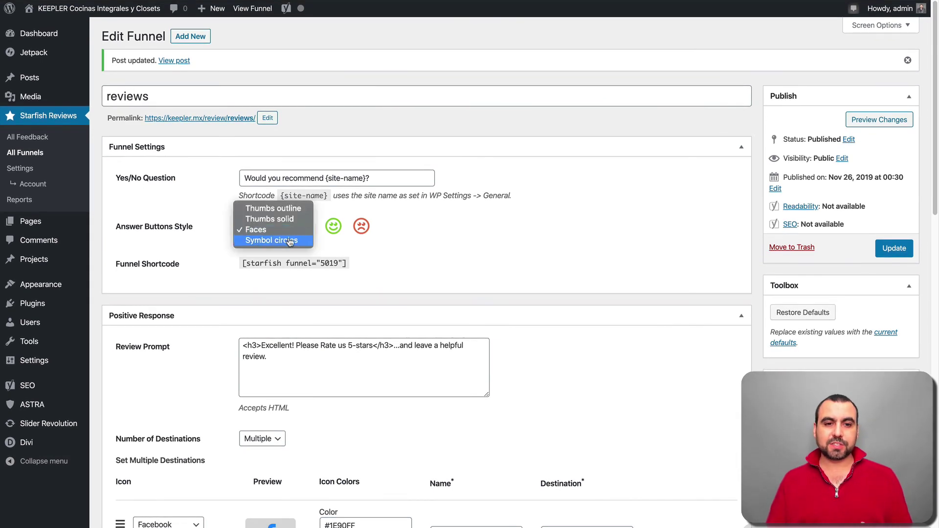
pyautogui.click(292, 243)
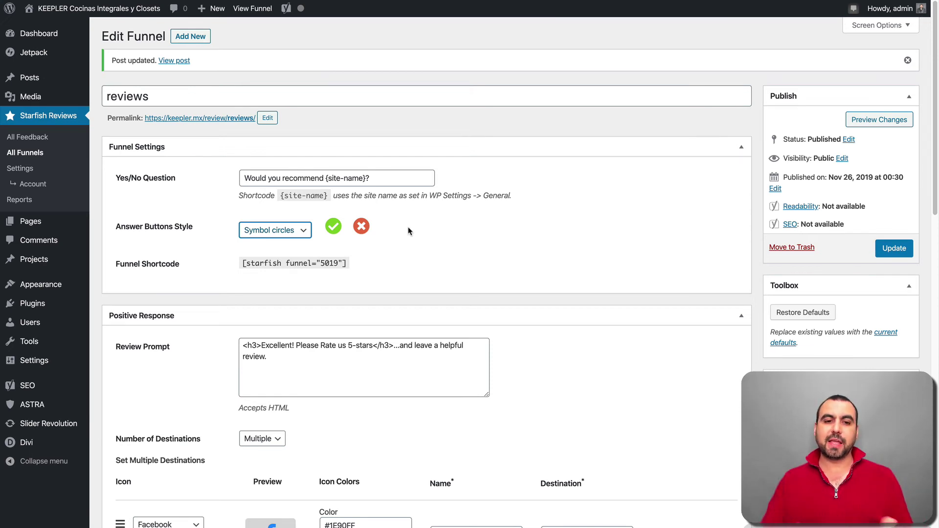
pyautogui.click(307, 228)
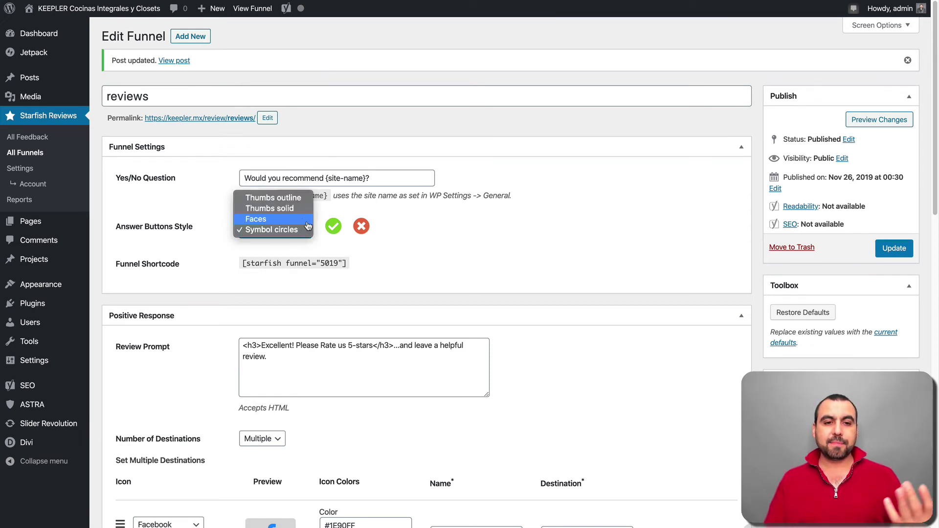
pyautogui.click(284, 197)
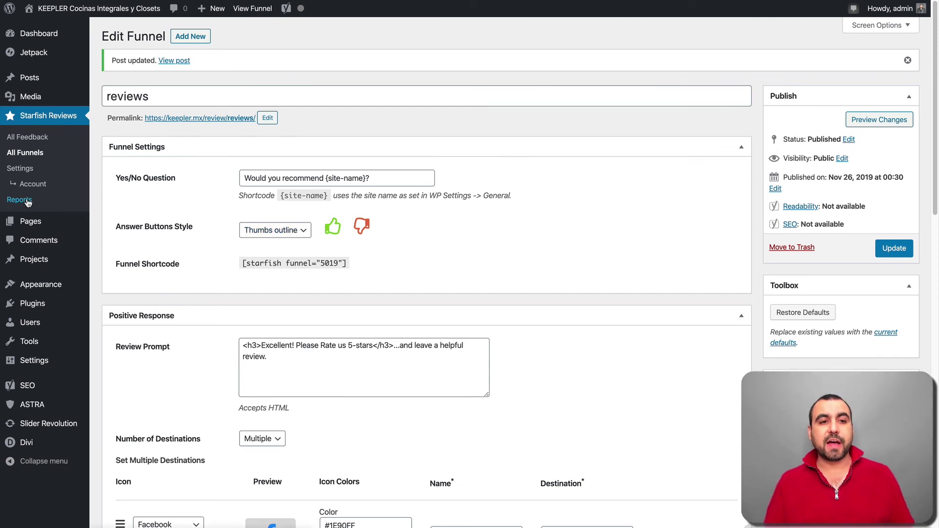
# Examine the Starfish feedback and destination reports with their month and funnel filter options, and go back to the funnel list
pyautogui.click(19, 200)
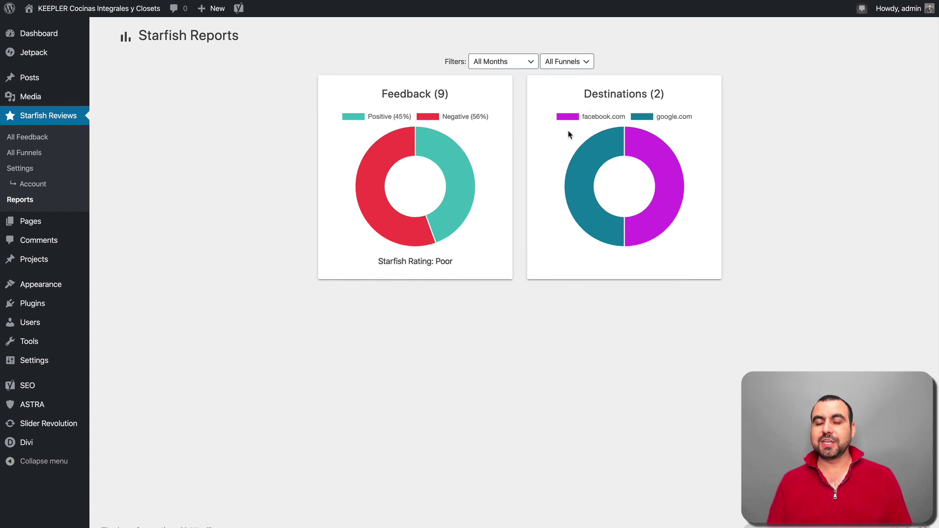
pyautogui.moveTo(597, 169)
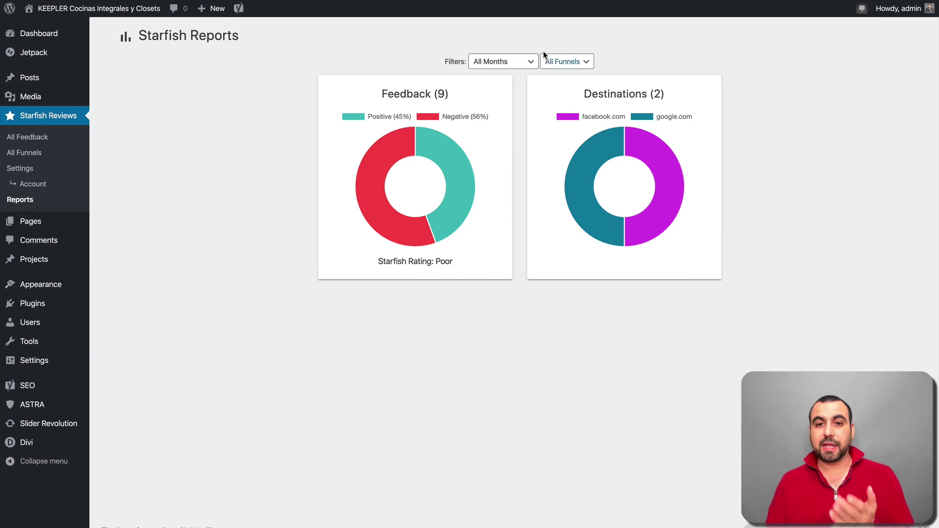
pyautogui.click(504, 62)
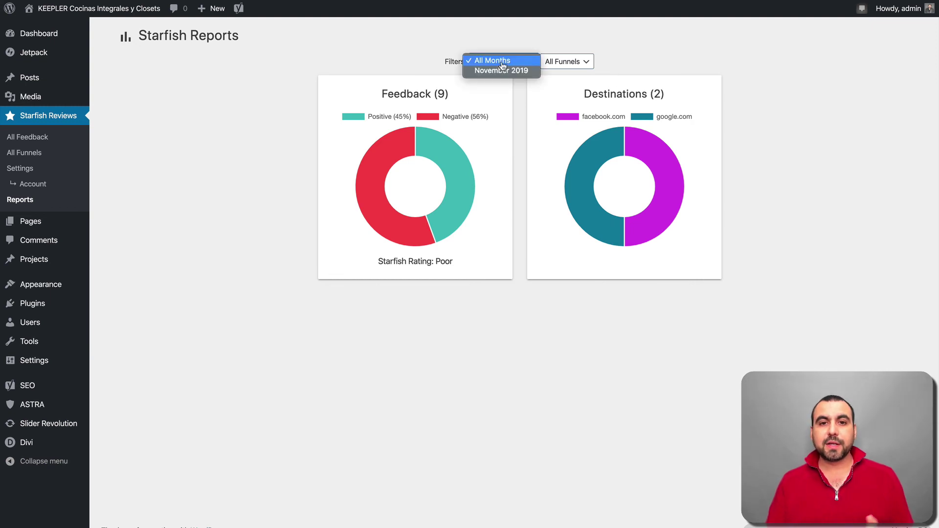
pyautogui.click(561, 62)
pyautogui.click(568, 62)
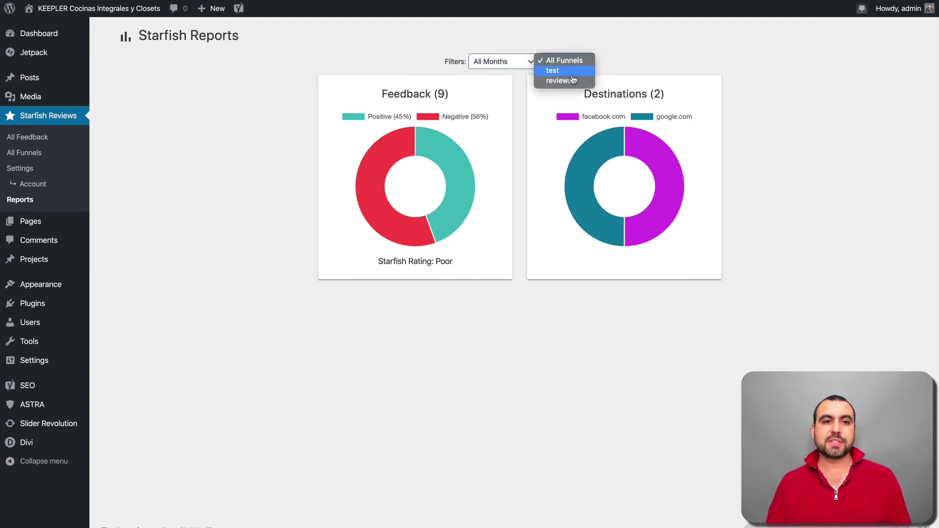
pyautogui.click(194, 86)
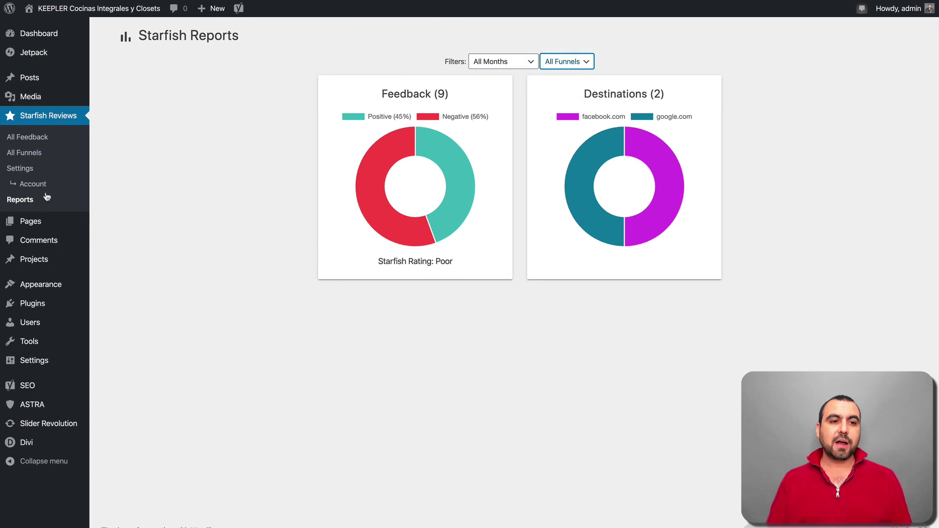
pyautogui.click(29, 153)
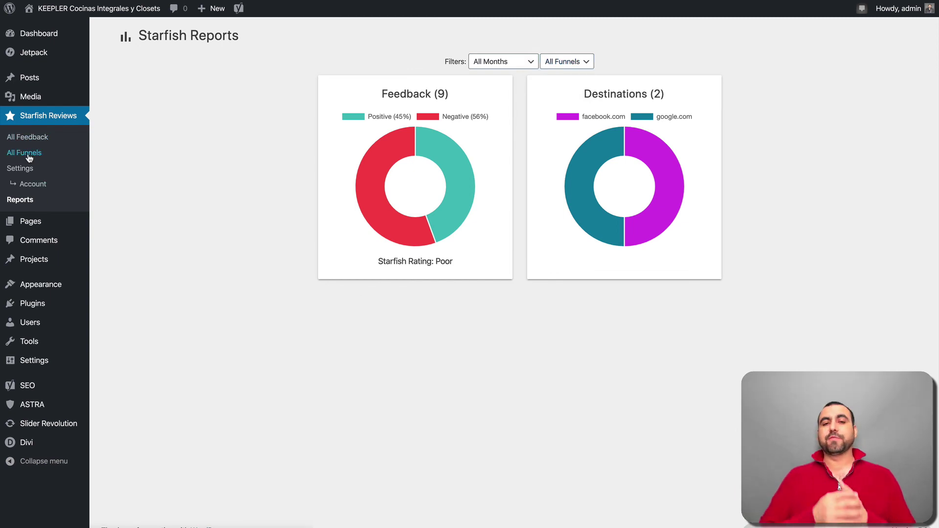